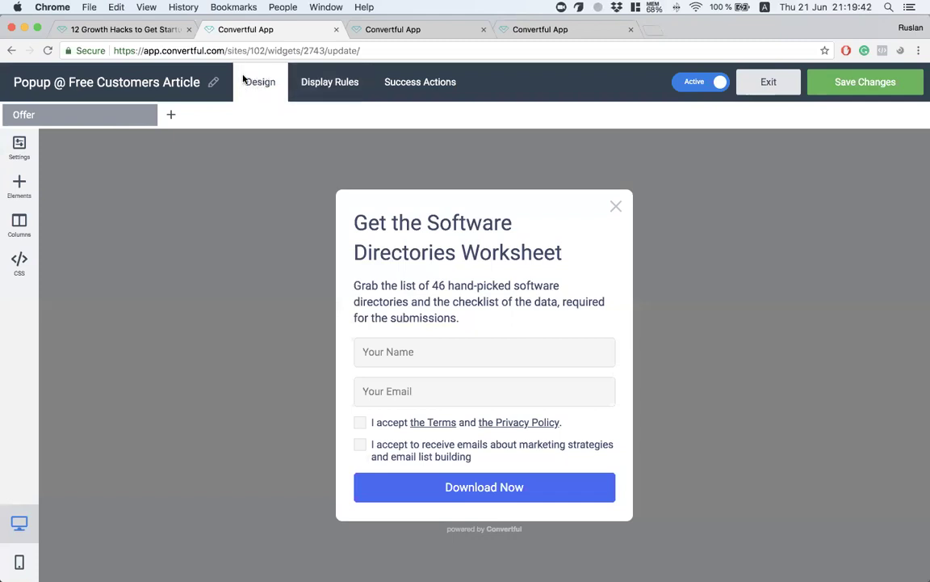
Review the popup widget's display rules and success actions, and return to its design.
left_click(332, 84)
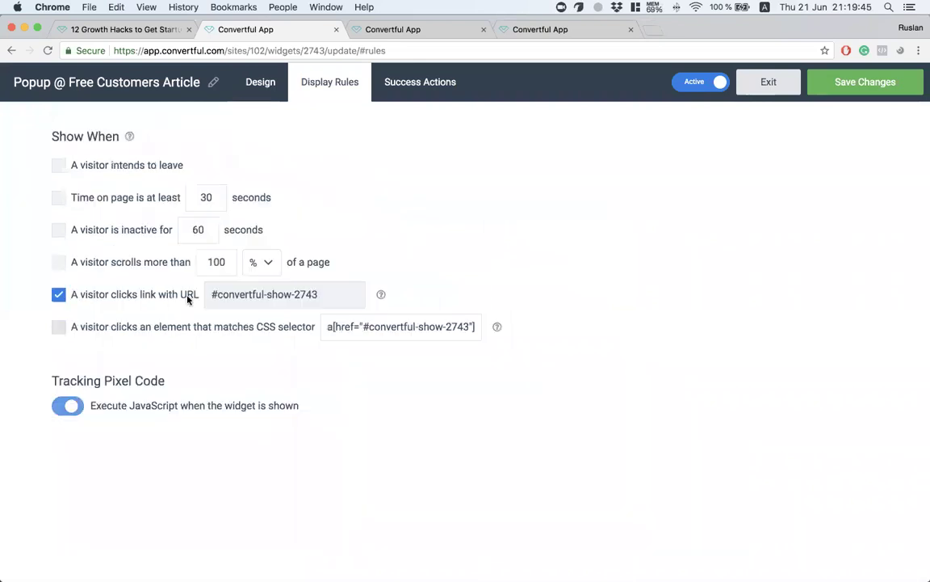
left_click(412, 84)
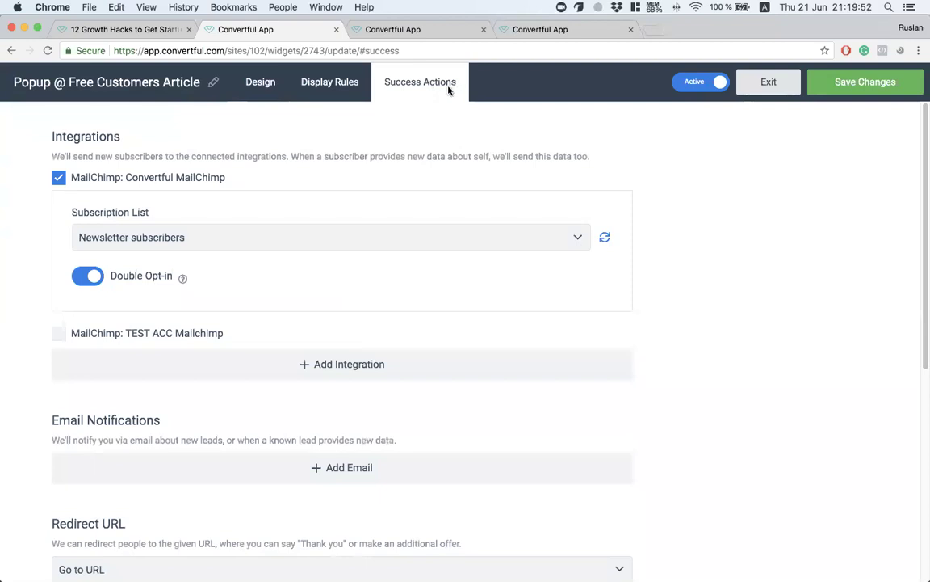
left_click(263, 92)
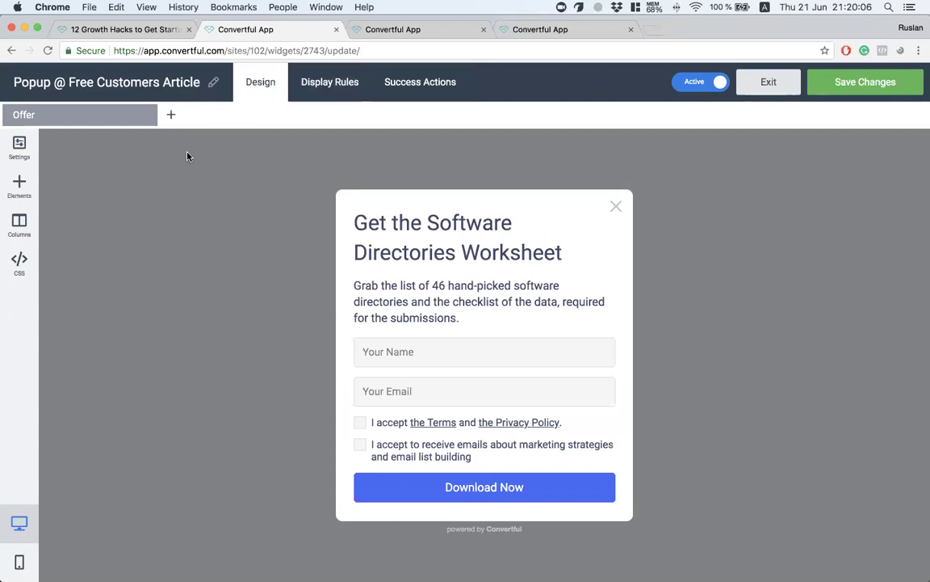
Add a Thank You screen and a Callout screen to the popup, and look through its three screens.
mouse_move(179, 119)
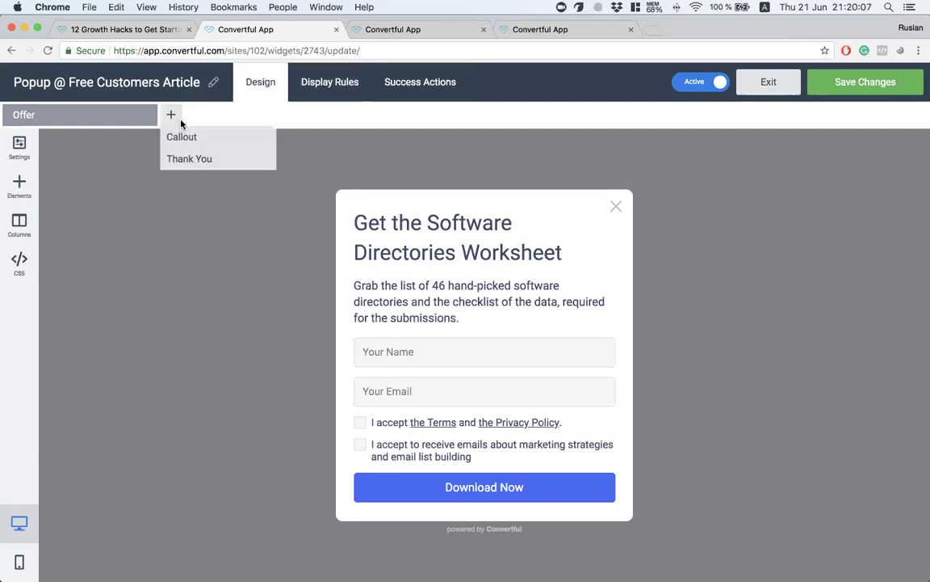
left_click(174, 162)
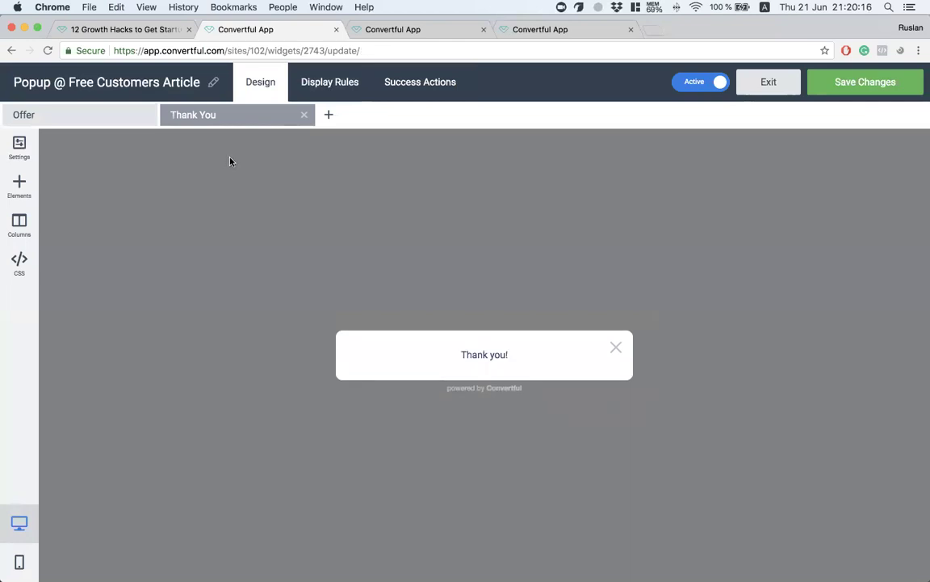
left_click(328, 115)
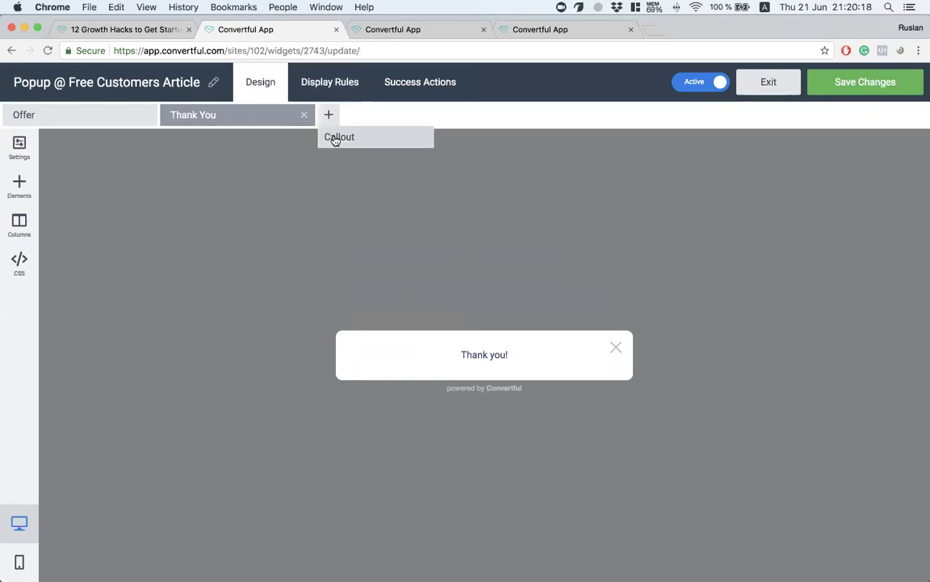
left_click(334, 139)
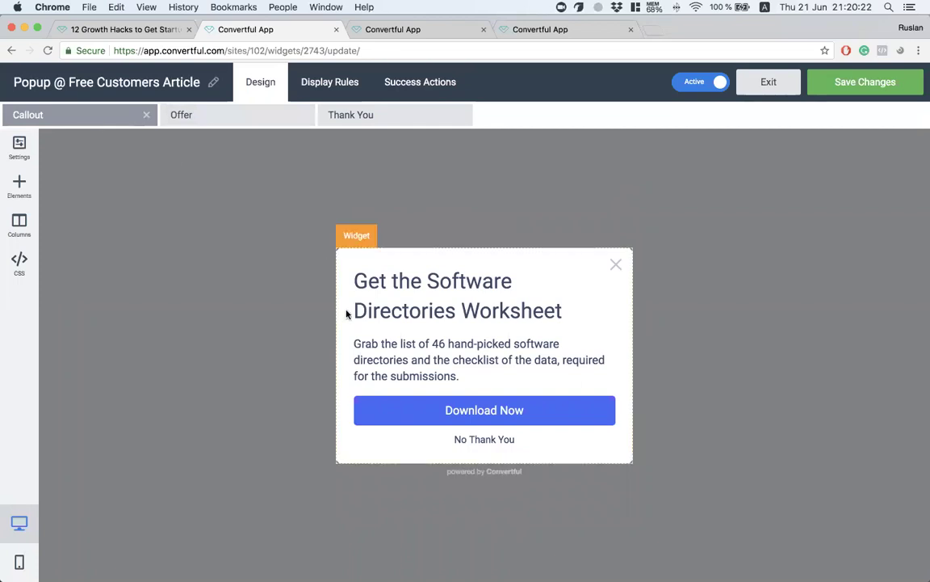
left_click(202, 117)
left_click(76, 115)
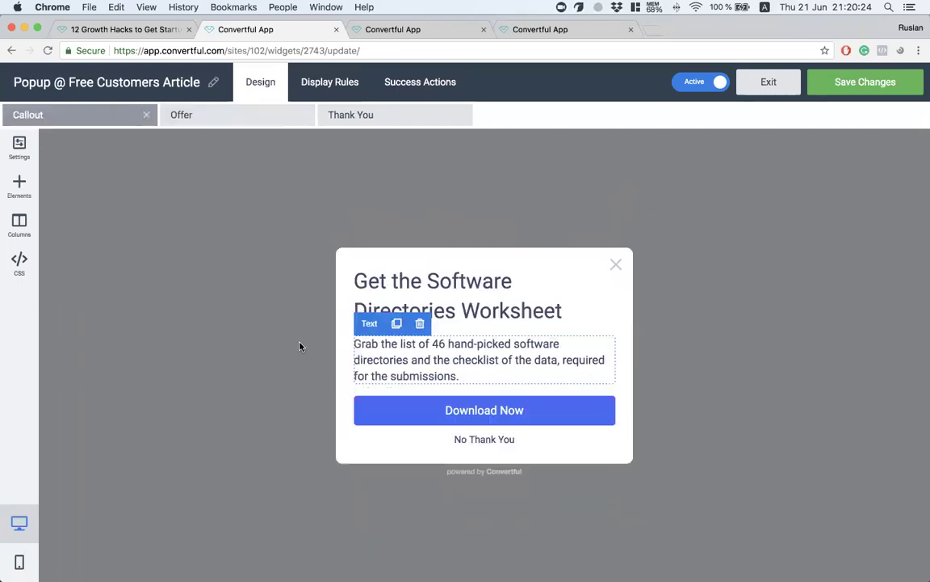
left_click(186, 121)
left_click(388, 121)
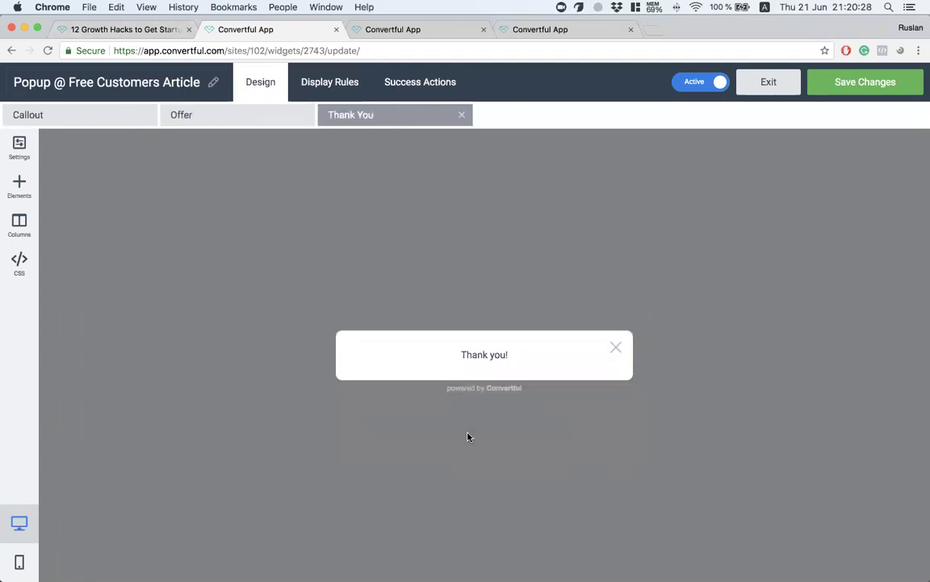
Delete the Callout and Thank You screens from the popup, leaving only the Offer screen.
left_click(146, 114)
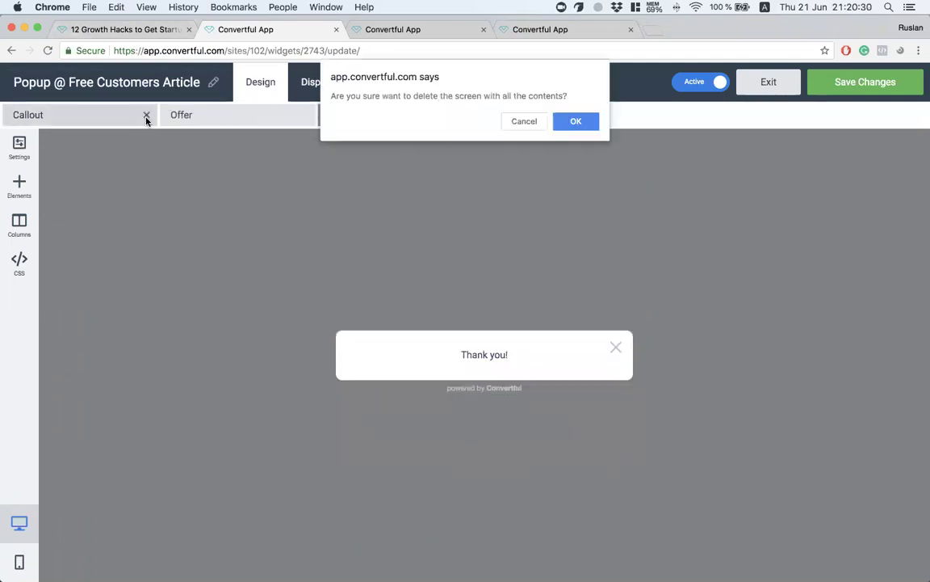
left_click(575, 121)
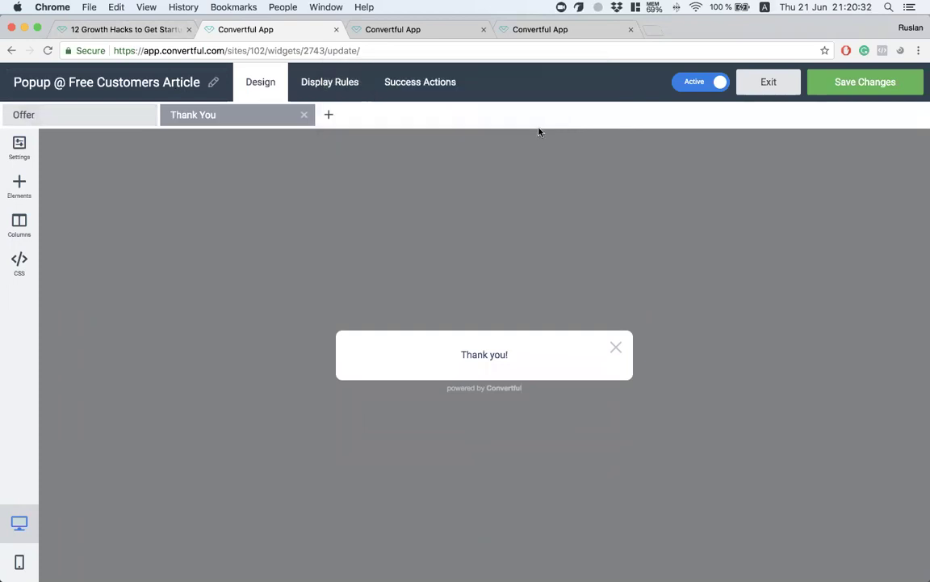
left_click(305, 117)
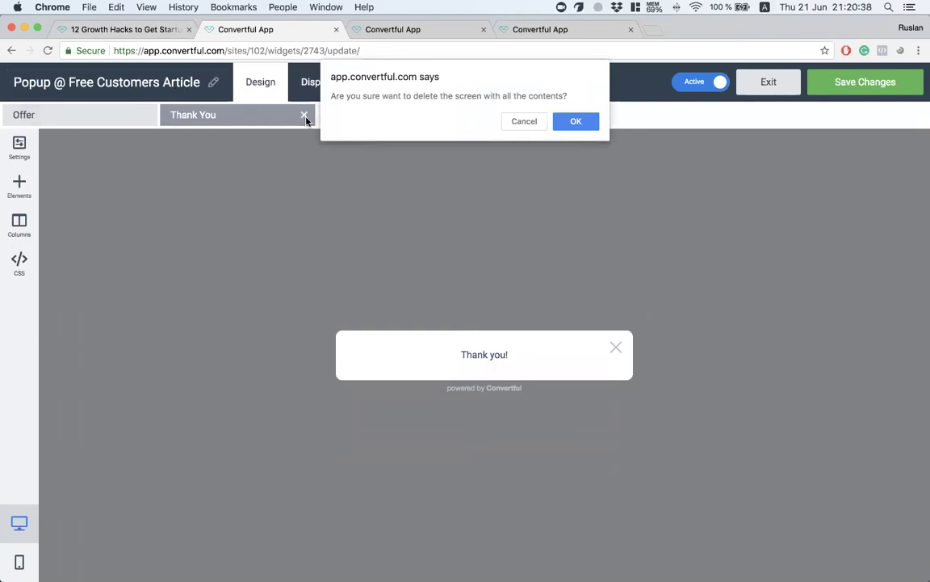
left_click(575, 122)
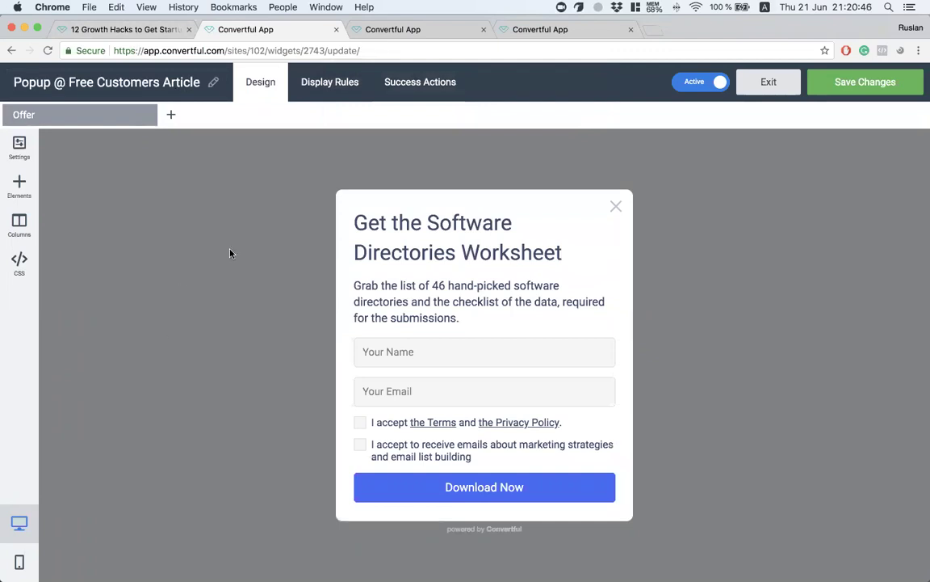
Review the design, display rules and success actions of the Inline @ Weekly Updates widget.
left_click(411, 29)
scroll(283, 158, "up", 3)
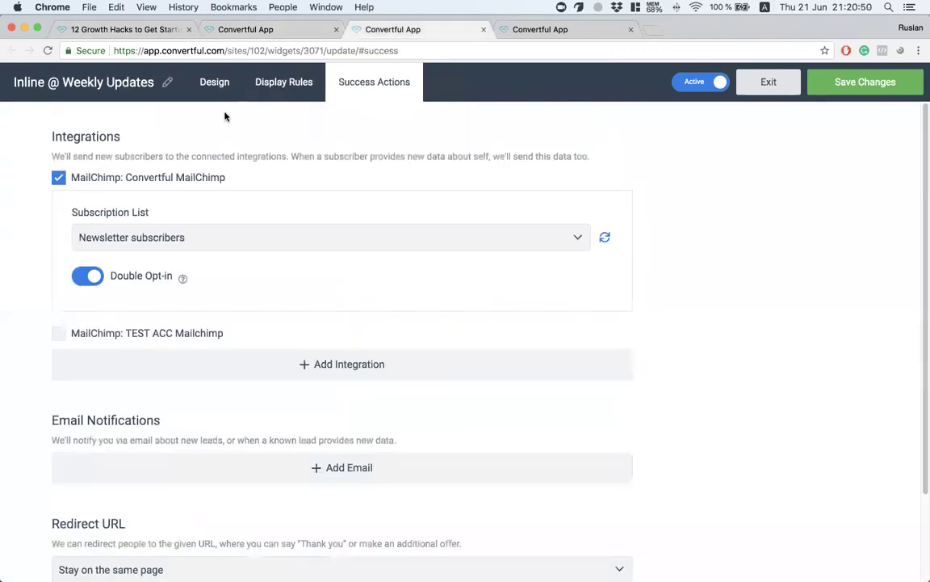
left_click(215, 84)
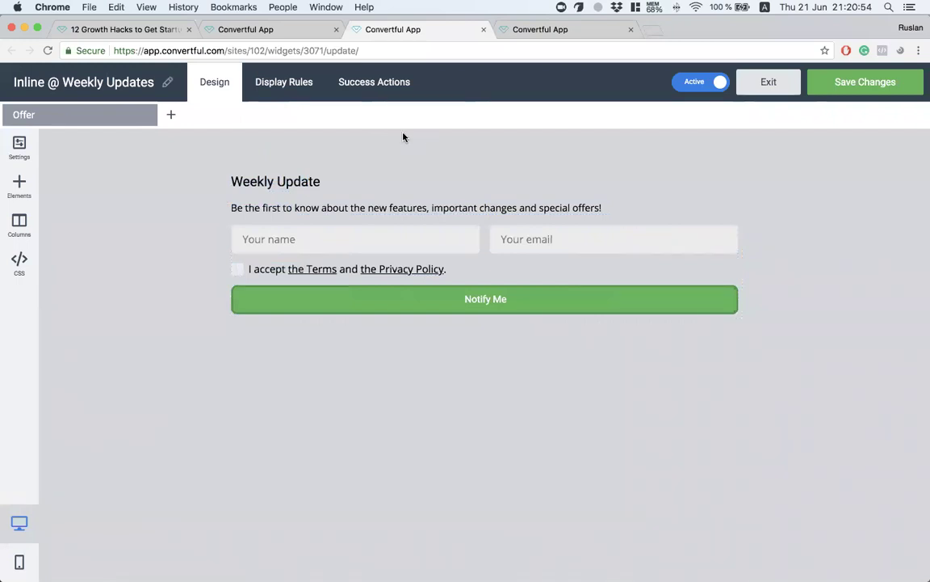
left_click(281, 86)
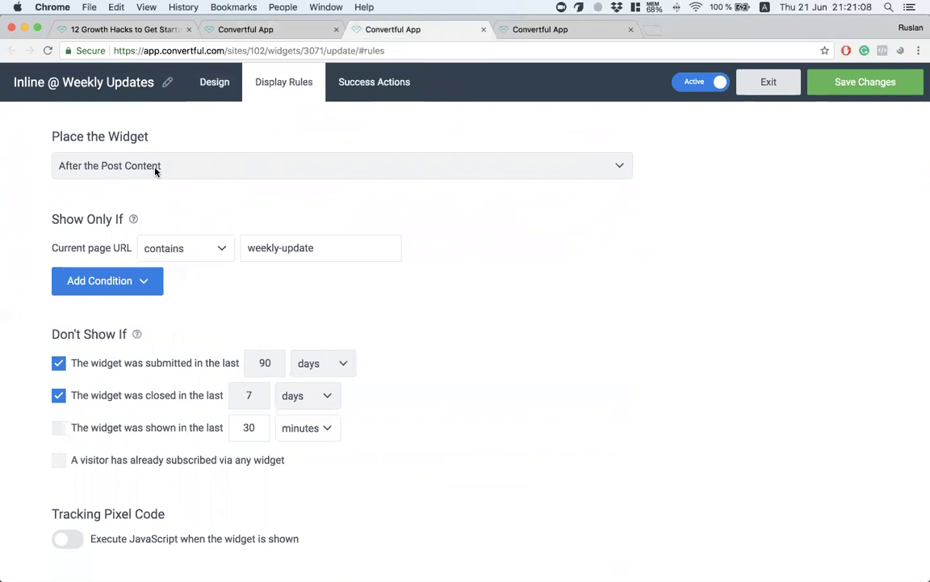
left_click(355, 94)
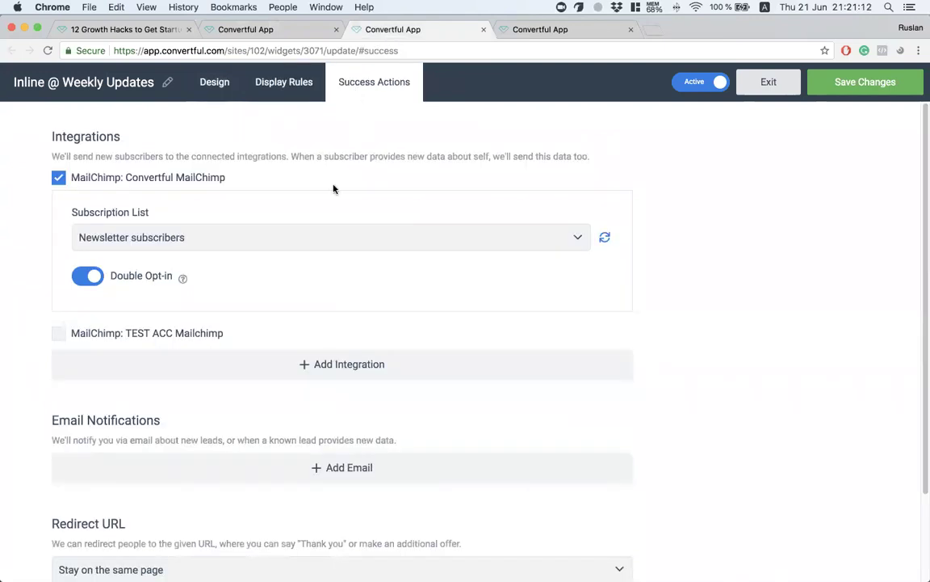
Open a new email notification form in the Weekly Updates widget's success actions.
left_click_drag(48, 419, 161, 419)
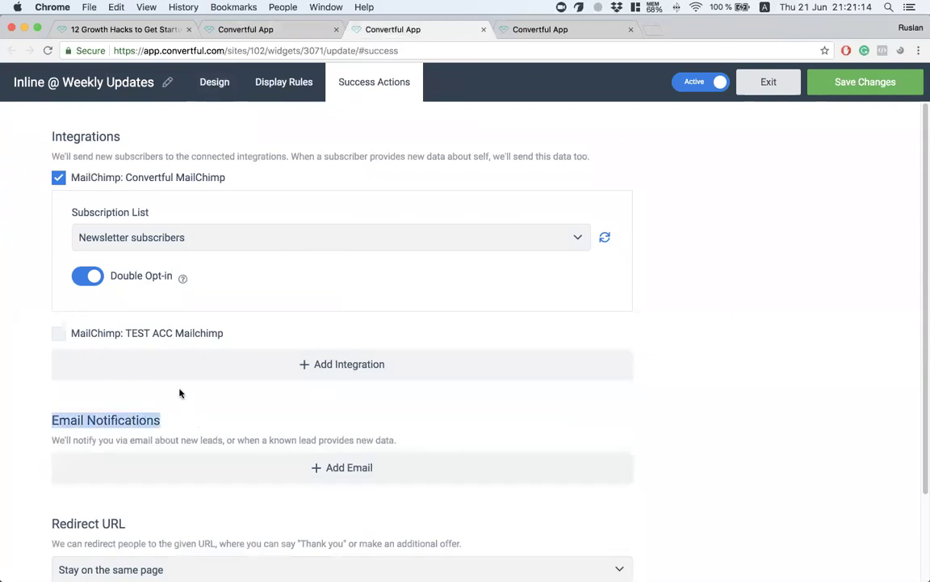
scroll(194, 386, "down", 3)
left_click(218, 368)
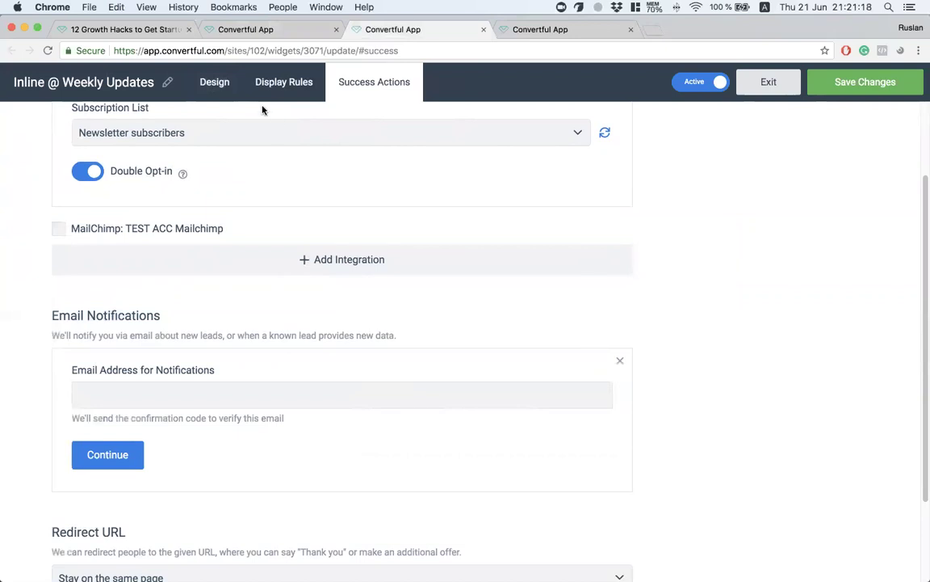
Go back to the popup widget and rename it "Popup @ Free Customers Article (New Name)".
left_click(246, 30)
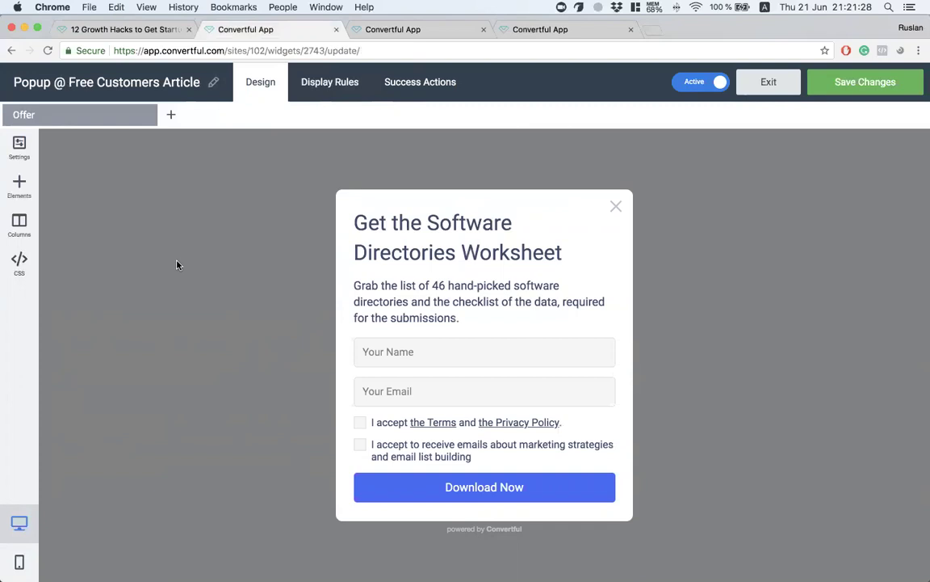
left_click(177, 80)
left_click(177, 80)
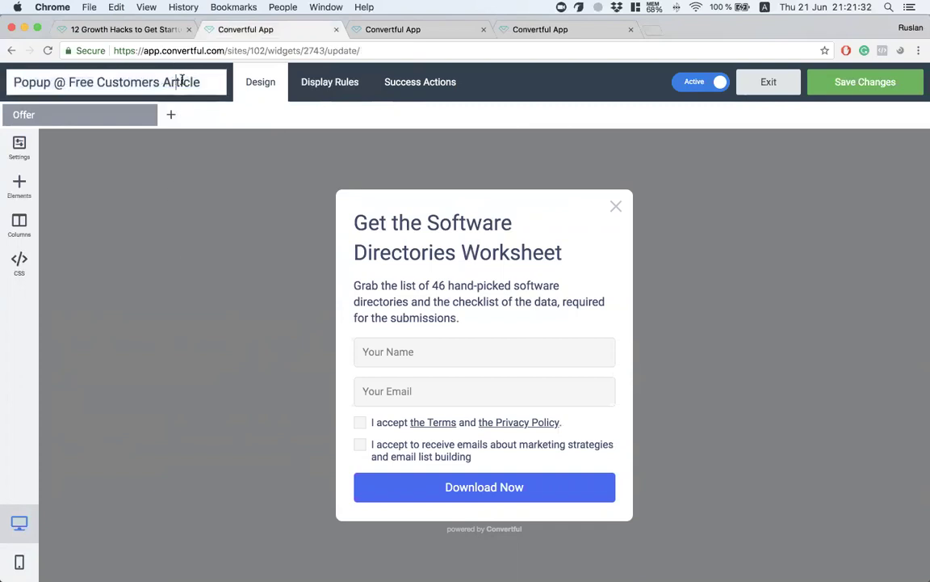
left_click(203, 80)
left_click(203, 281)
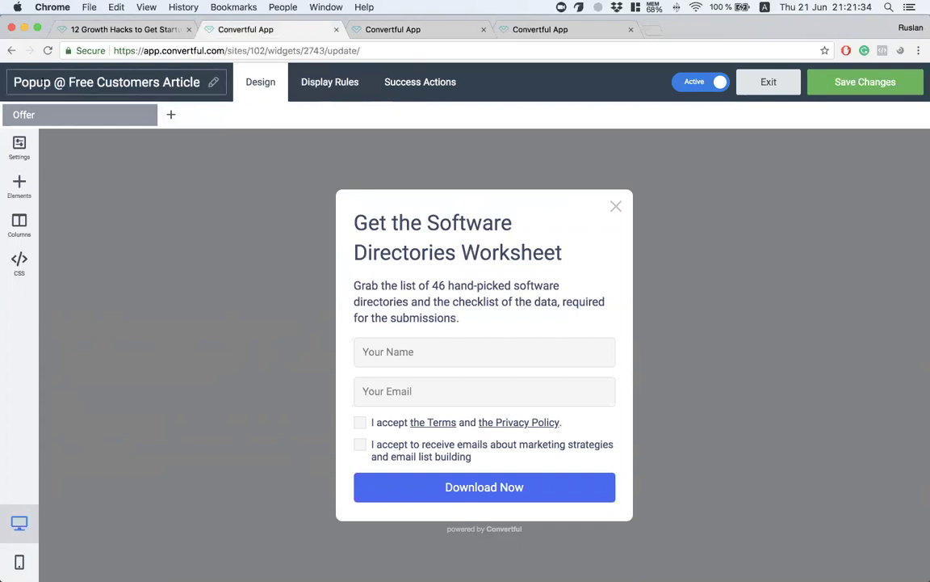
left_click(210, 82)
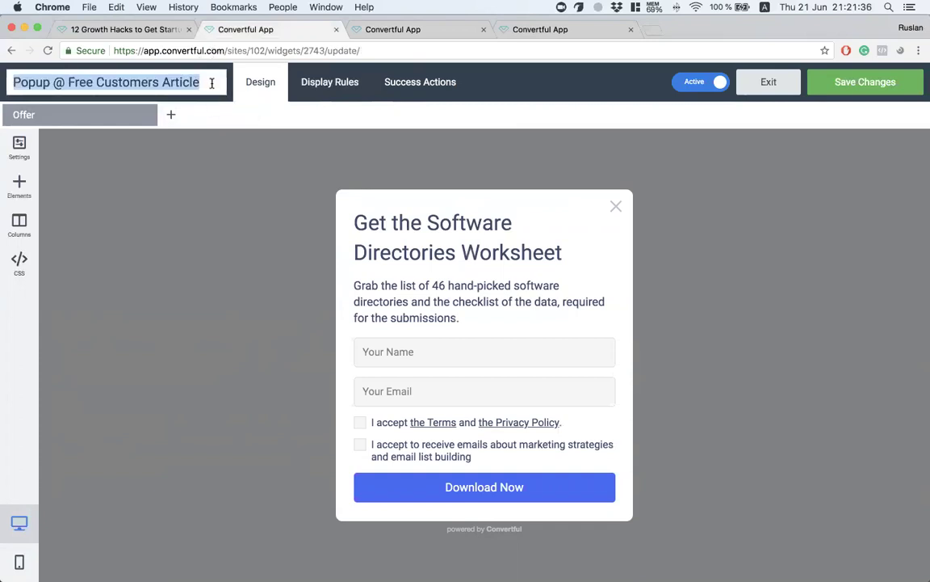
left_click(191, 82)
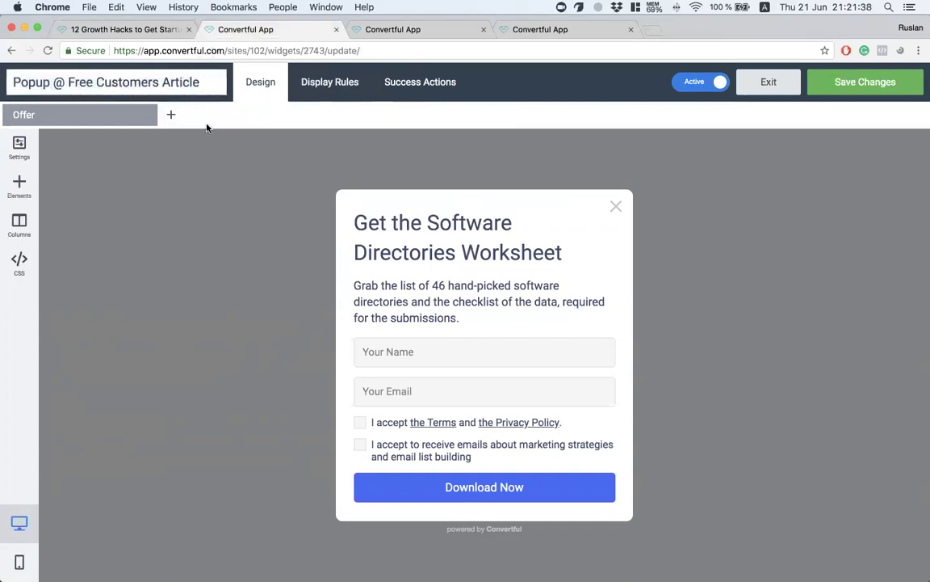
left_click(206, 116)
left_click(210, 82)
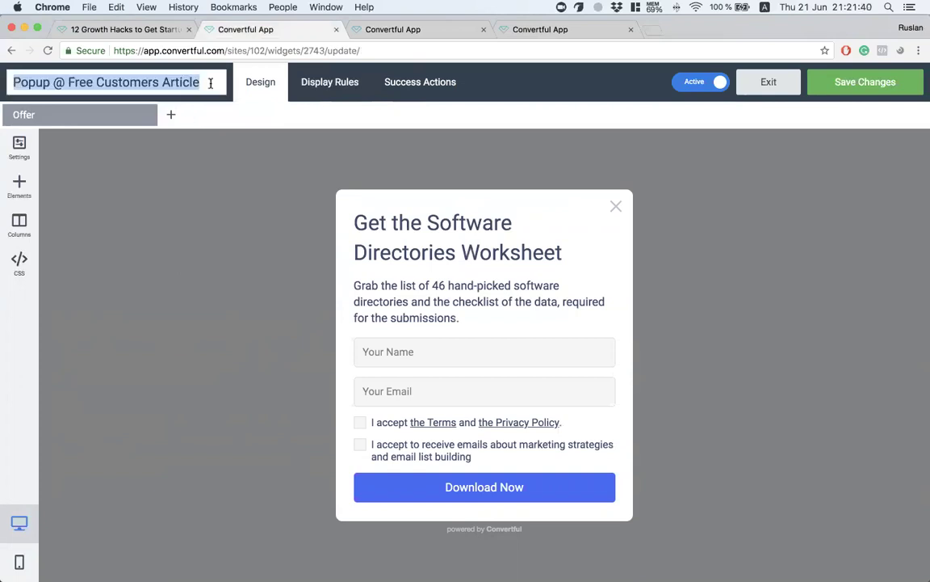
left_click(210, 82)
type("(New Name)")
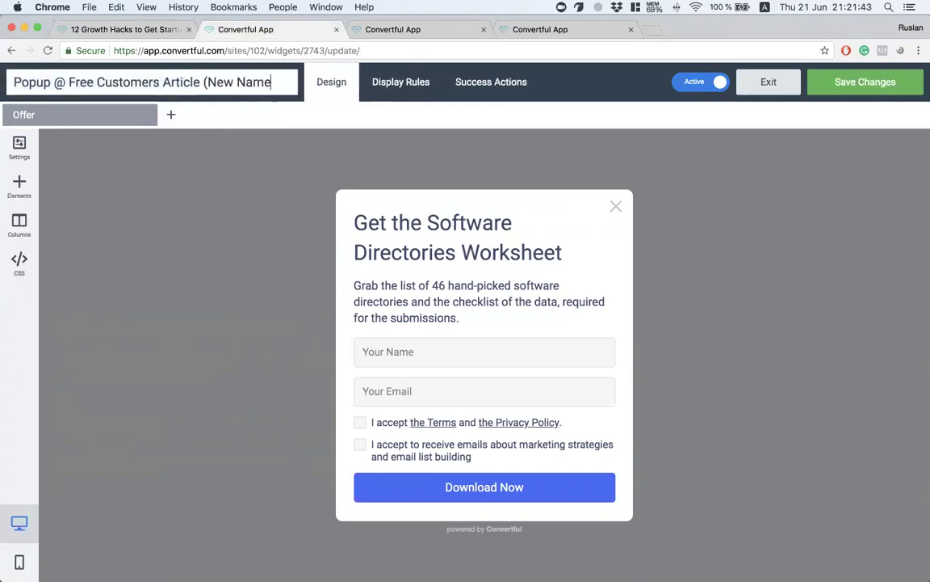
key("Return")
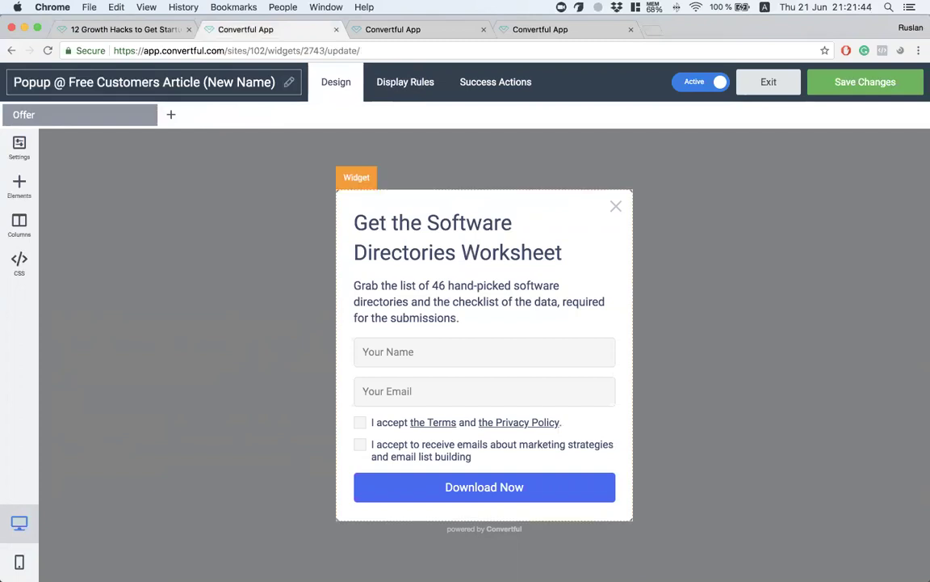
Remove "(New Name)" from the popup widget's name so it reads "Popup @ Free Customers Article".
left_click(210, 81)
left_click_drag(215, 82, 276, 81)
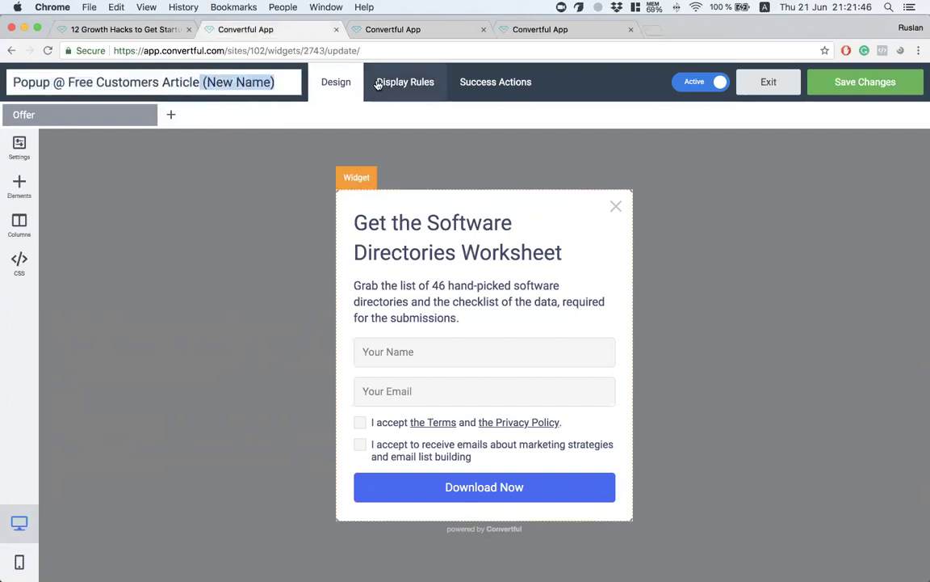
key("BackSpace")
key("Return")
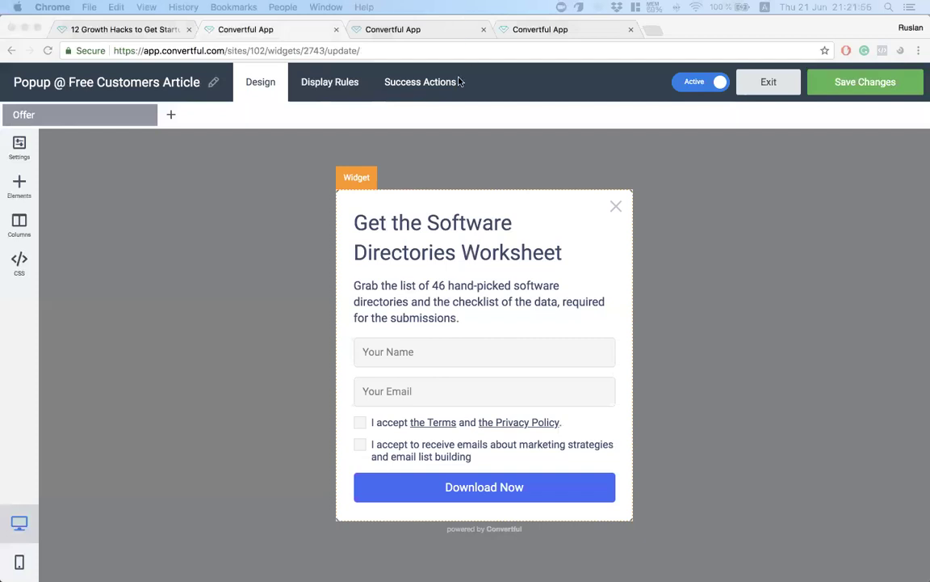
left_click(466, 152)
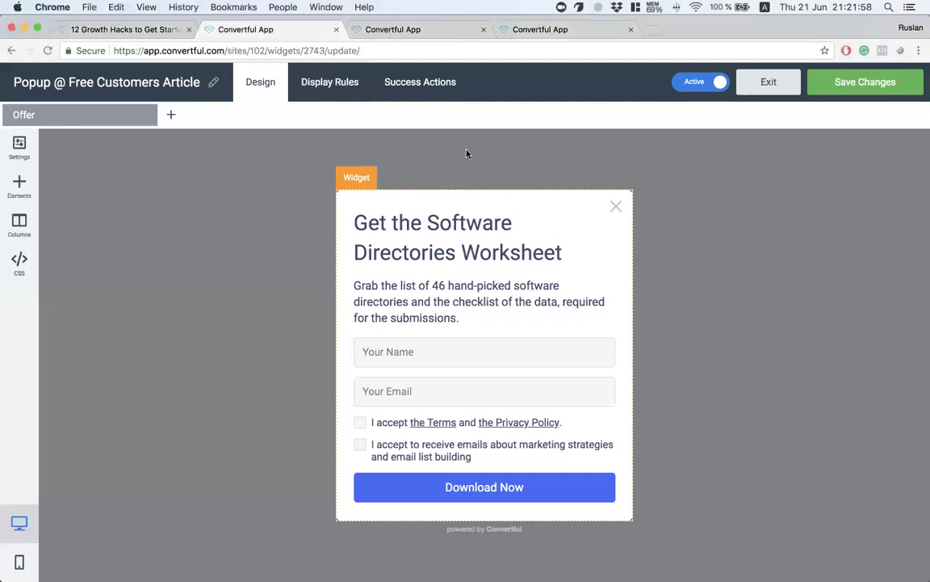
Try the Scrollable option in the Content Lock widget's settings and set its close button type to Cross in the corner.
left_click(547, 31)
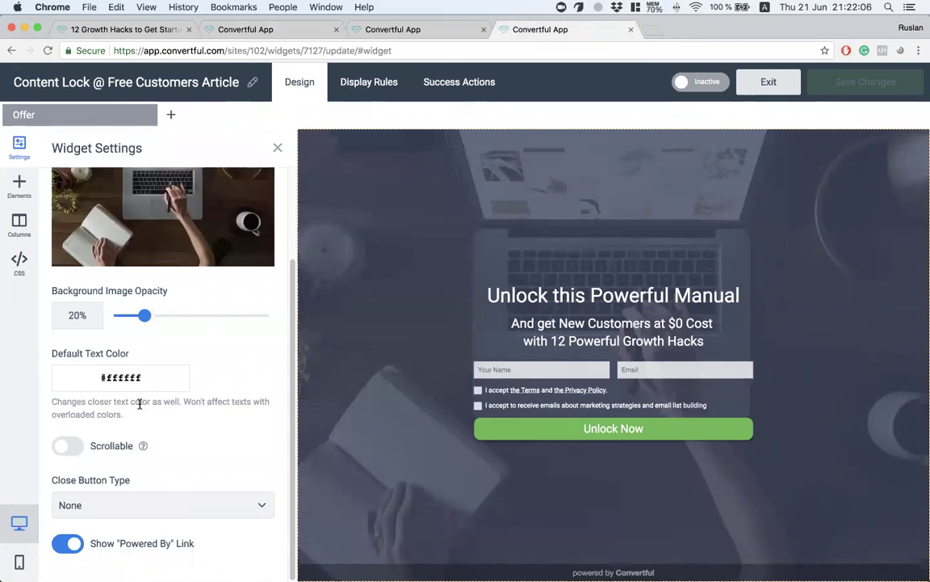
left_click(65, 447)
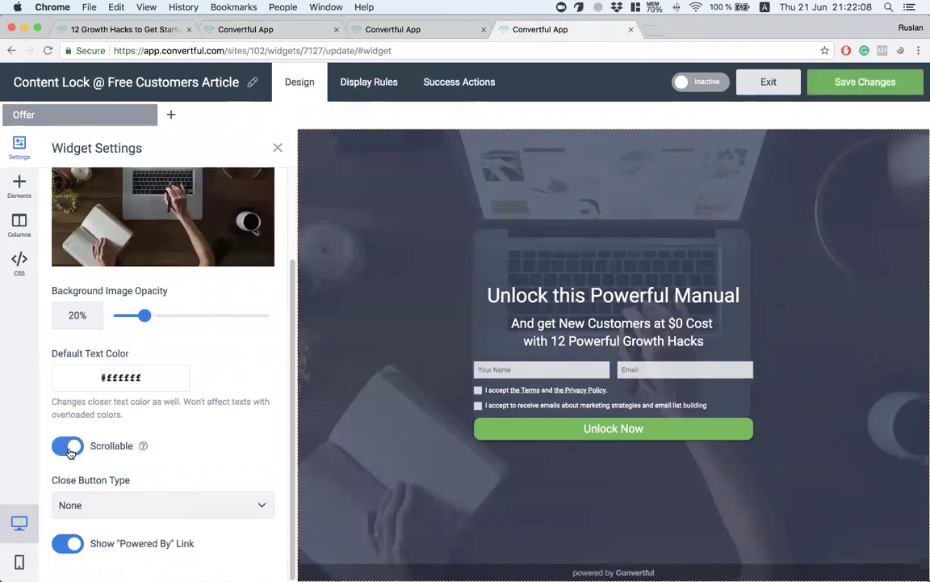
left_click(68, 449)
left_click(81, 502)
left_click(87, 463)
Set the Content Lock widget's close button type to None and save the widget's changes.
left_click(91, 504)
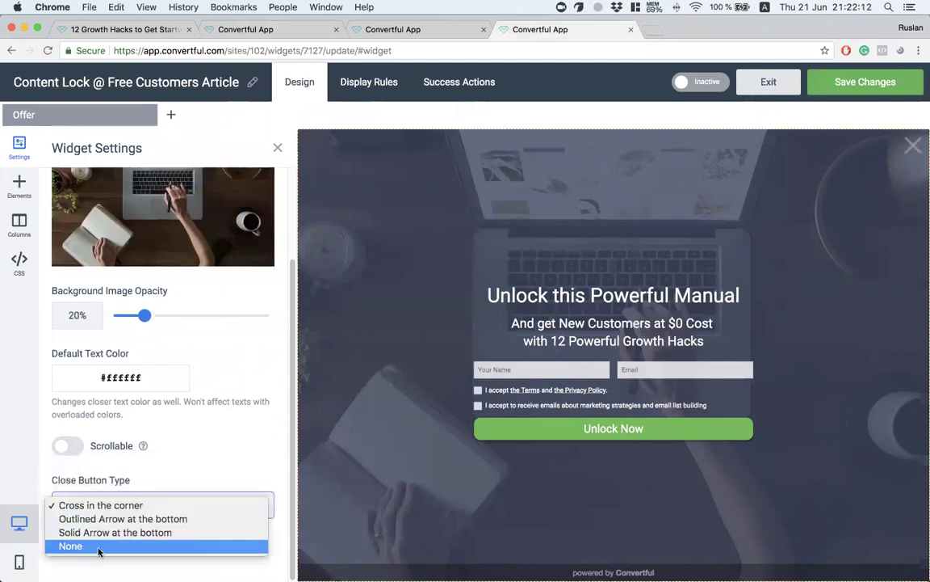
left_click(99, 548)
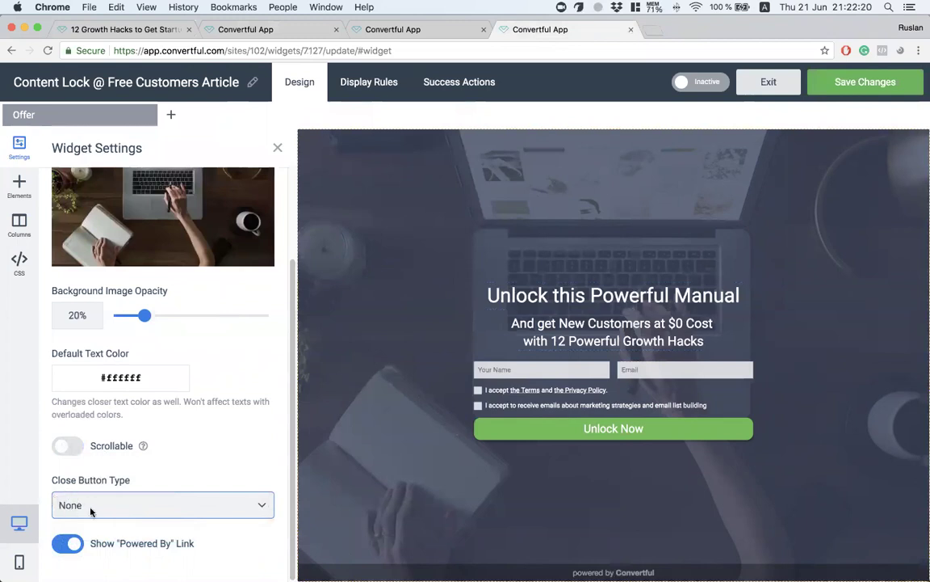
left_click(862, 91)
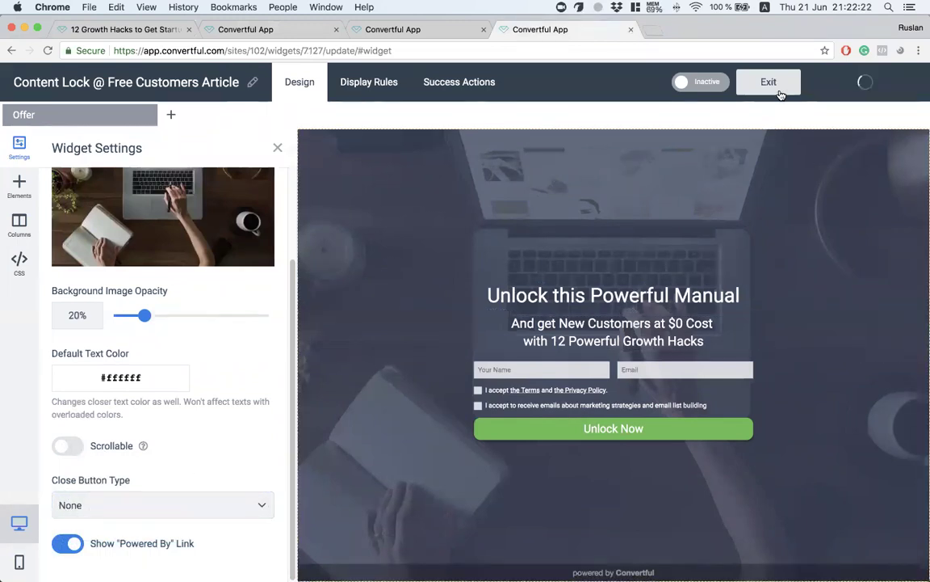
Activate the Content Lock widget and open its display rules.
left_click(692, 84)
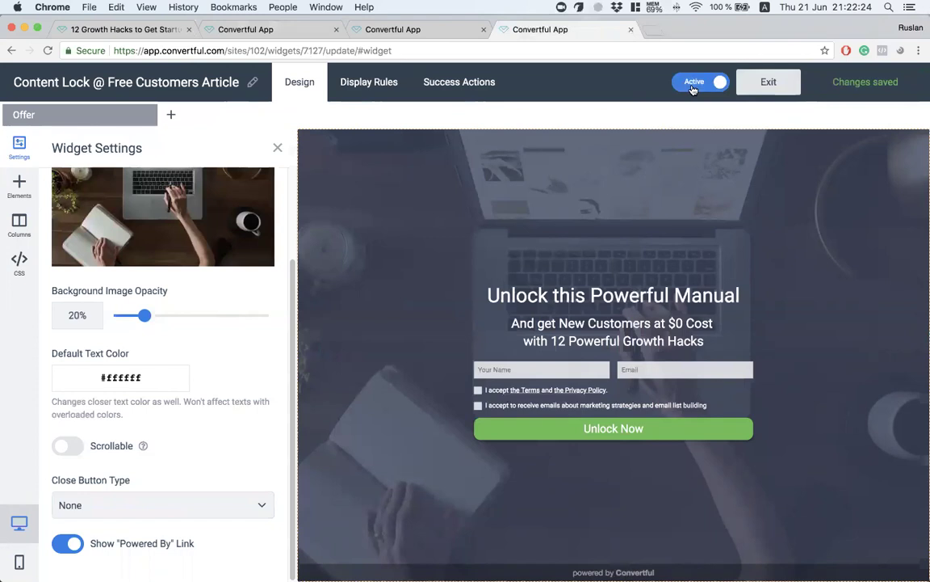
left_click(367, 95)
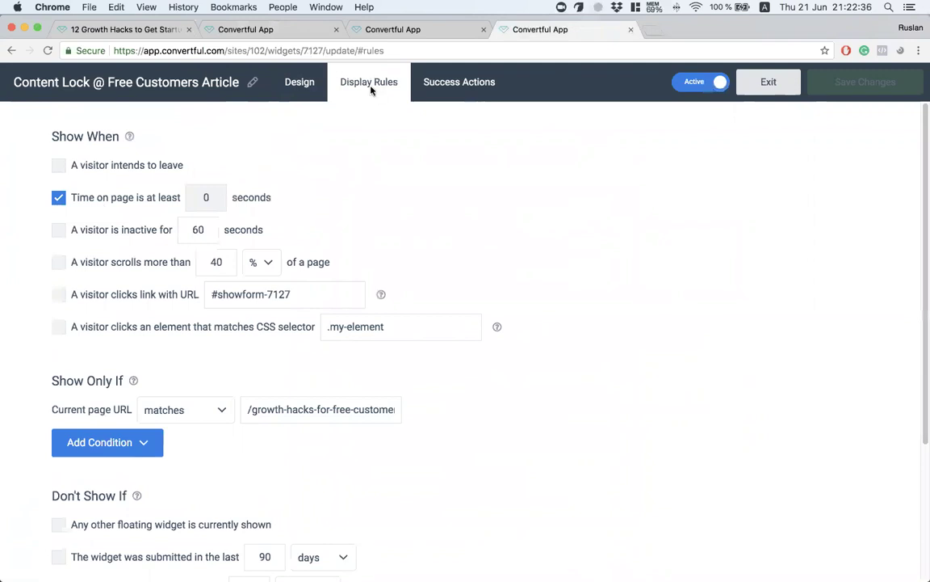
Reload the "12 Growth Hacks" article page and view the content lock with its name and email fields.
left_click(145, 29)
left_click(48, 51)
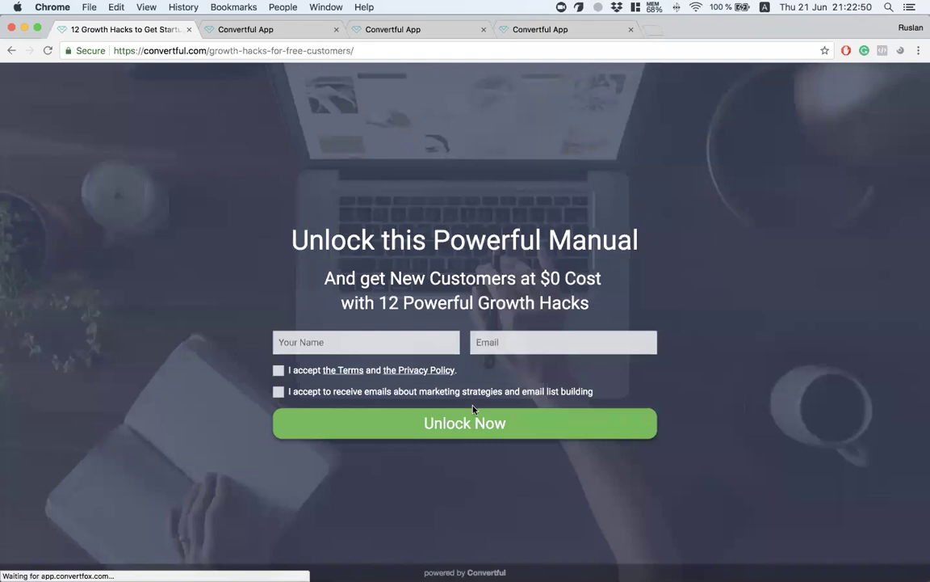
left_click(496, 339)
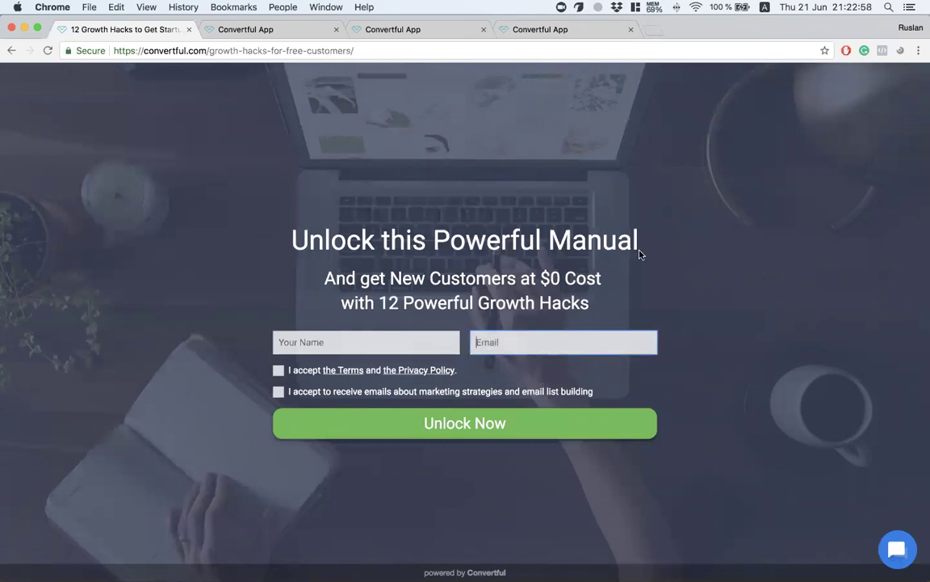
Return to the Content Lock widget and set it to Inactive.
left_click(545, 30)
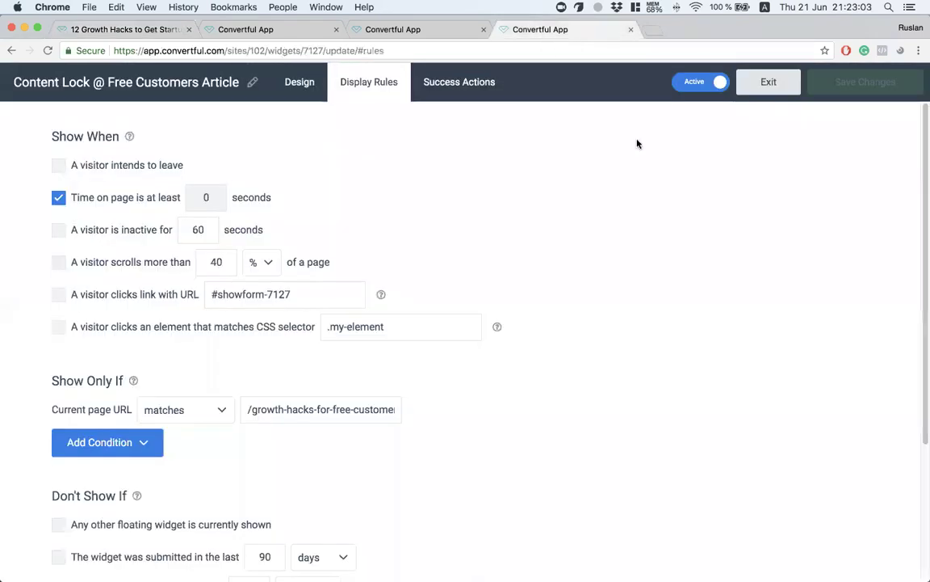
left_click(768, 81)
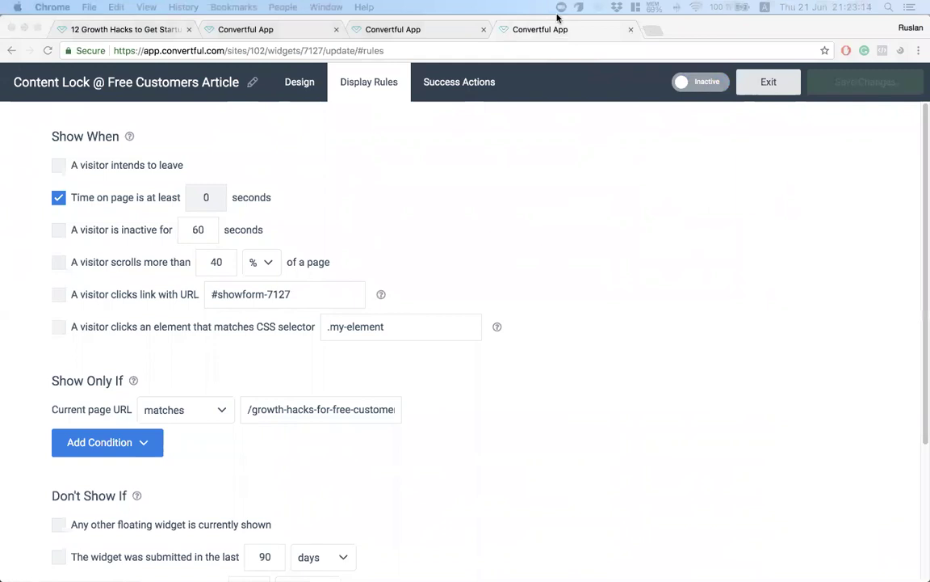
Enable "A visitor intends to leave" in the popup widget's display rules and review its Don't Show If section.
left_click(230, 30)
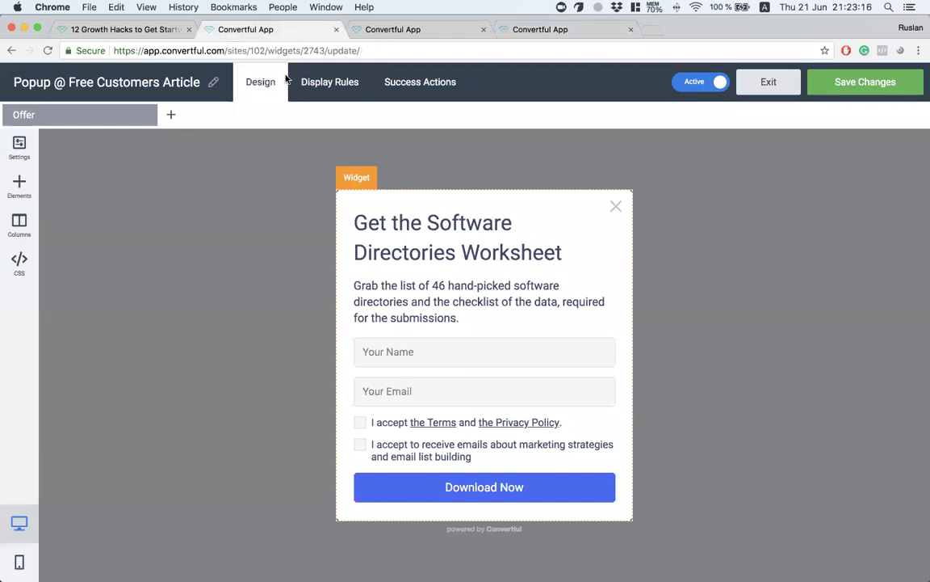
left_click(327, 82)
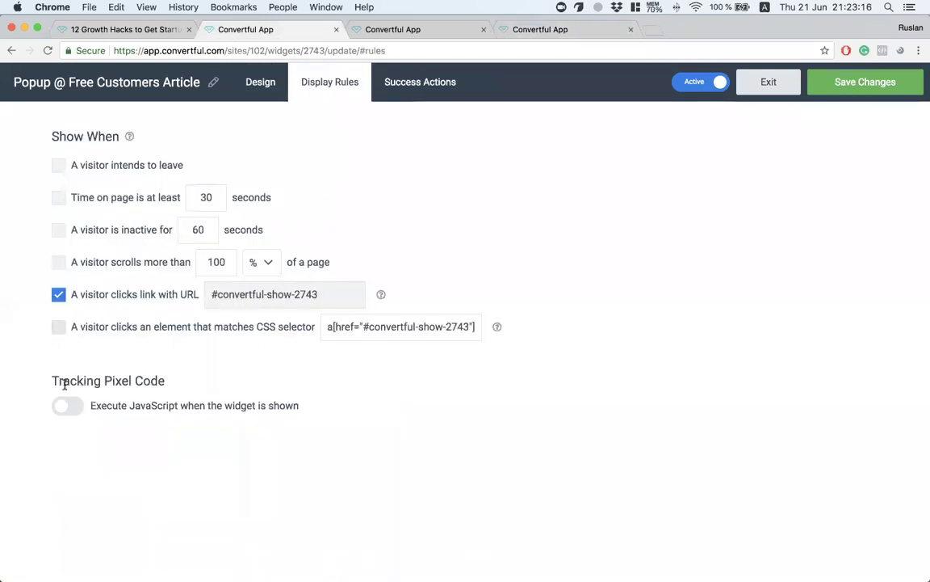
left_click(75, 166)
scroll(141, 357, "down", 3)
left_click_drag(52, 306, 127, 308)
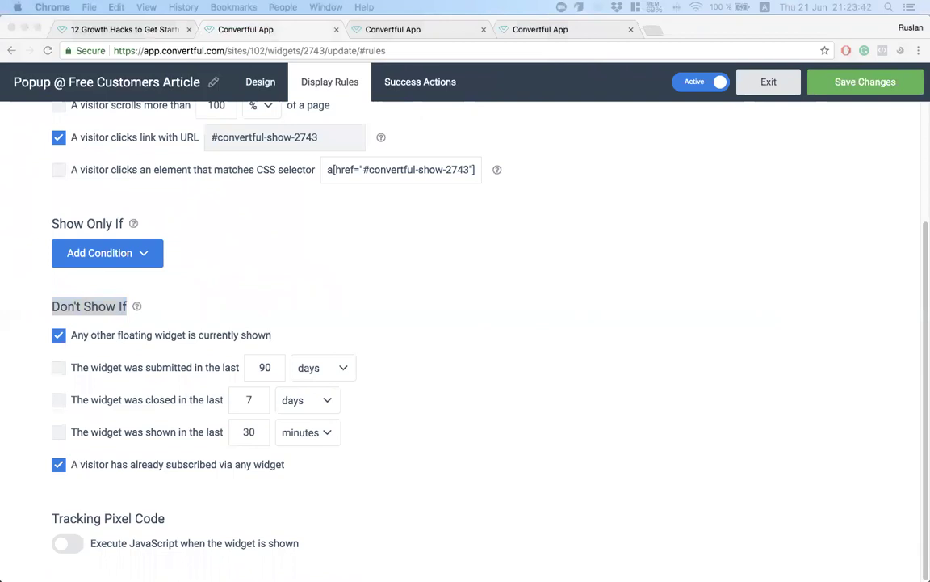
Reload the article page with the content lock deactivated and check how it loads.
left_click(85, 31)
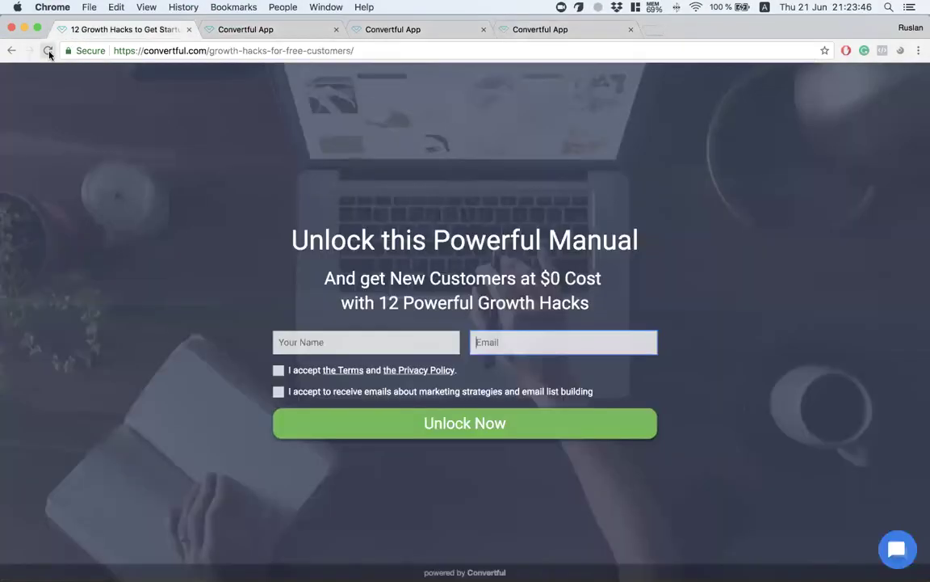
left_click(48, 51)
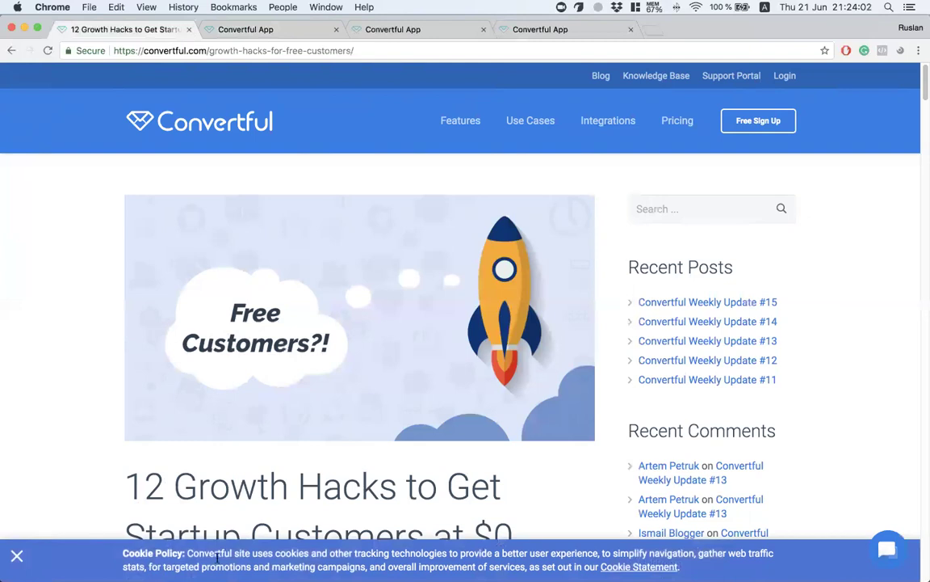
In the popup's display rules, switch "A visitor intends to leave" off and on, disable "Any other floating widget is currently shown", and save.
left_click(266, 30)
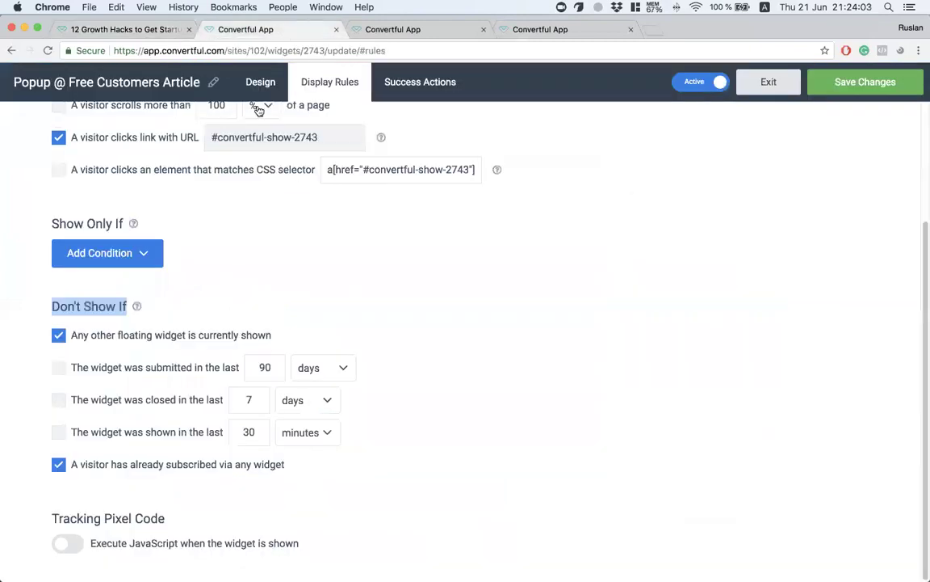
scroll(364, 194, "up", 4)
left_click(173, 165)
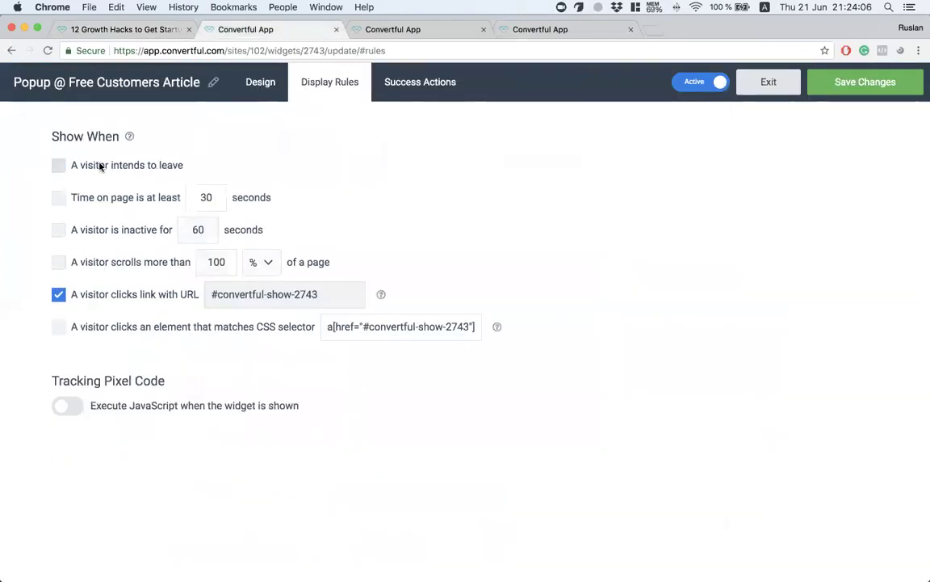
left_click(58, 164)
scroll(99, 270, "down", 3)
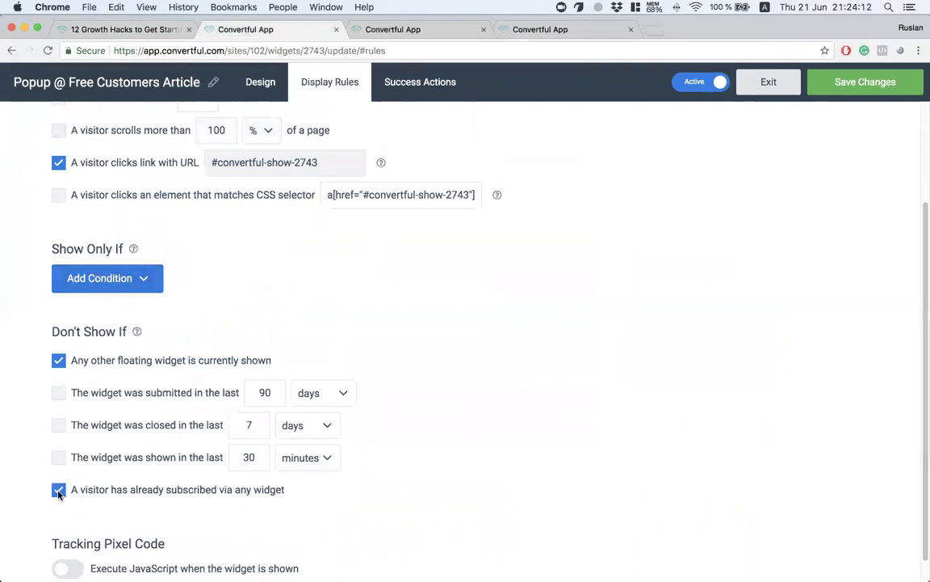
left_click(58, 361)
left_click(863, 83)
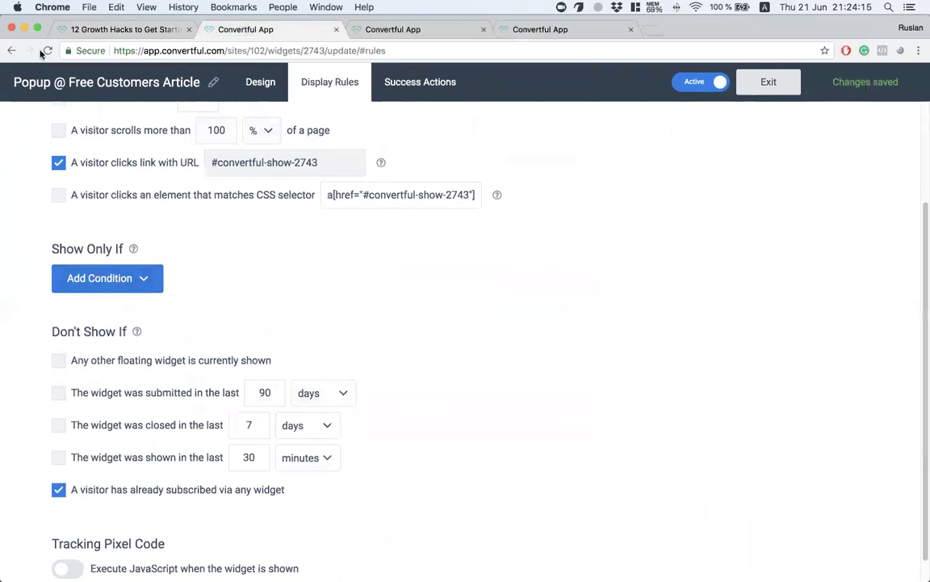
Reload the article page and test the popup's display when leaving the page.
left_click(91, 29)
left_click(47, 51)
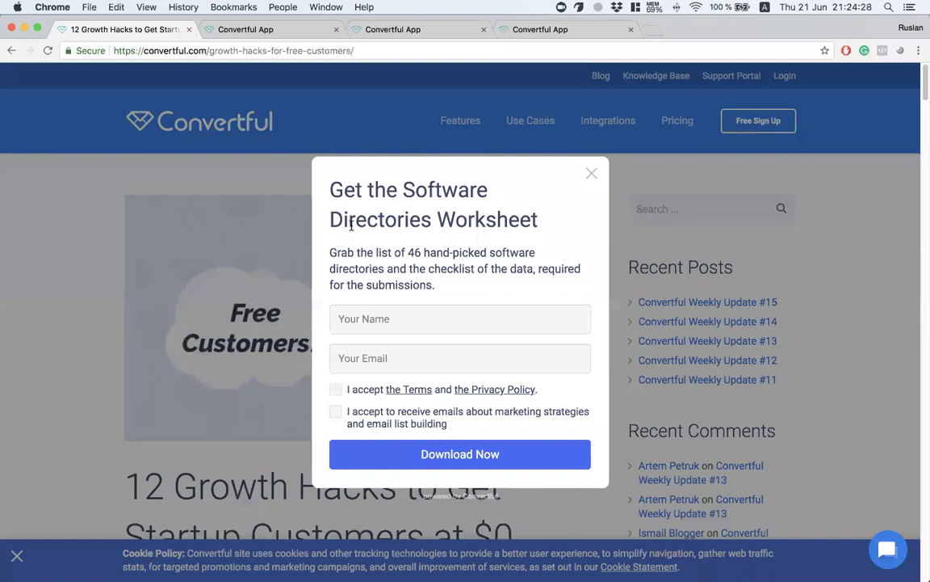
Re-enable "Any other floating widget is currently shown" in the popup widget's Don't Show If rules.
left_click(275, 30)
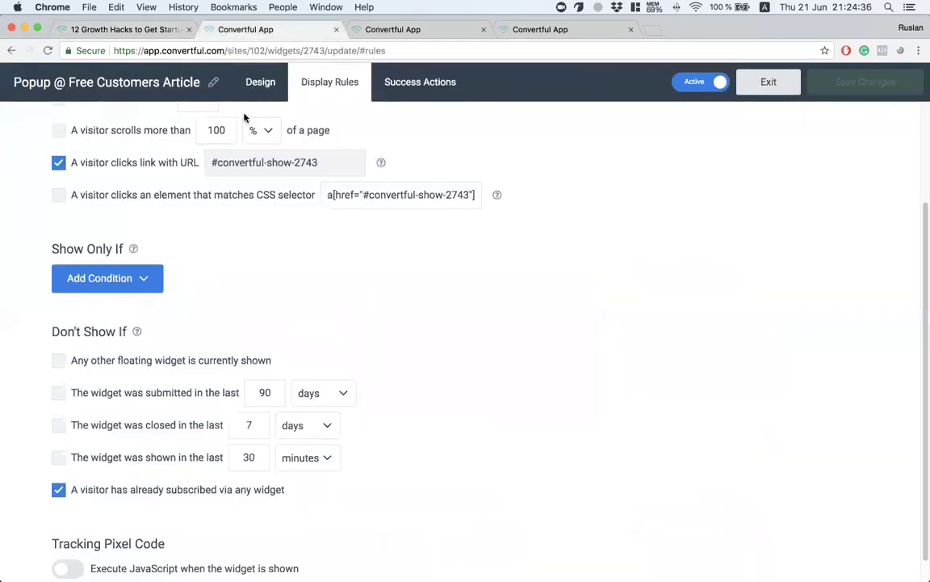
left_click(99, 360)
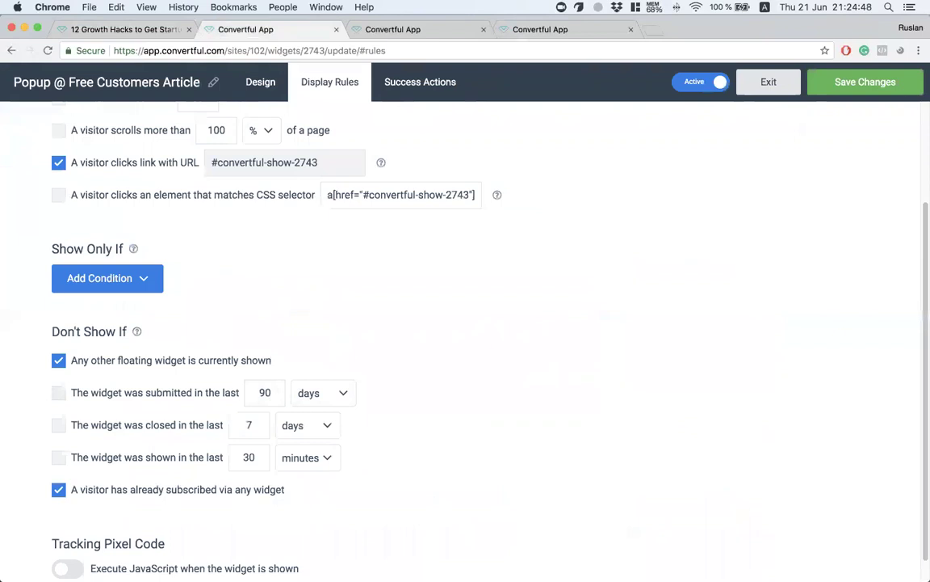
Review the popup's link URL trigger under Show When, along with its Show Only If and Don't Show If sections.
scroll(380, 331, "up", 3)
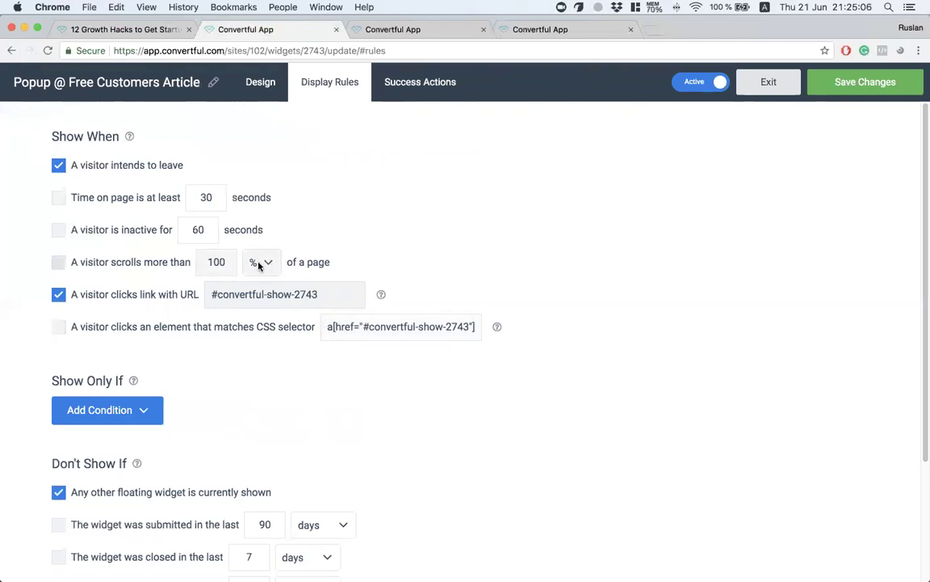
left_click_drag(331, 294, 226, 294)
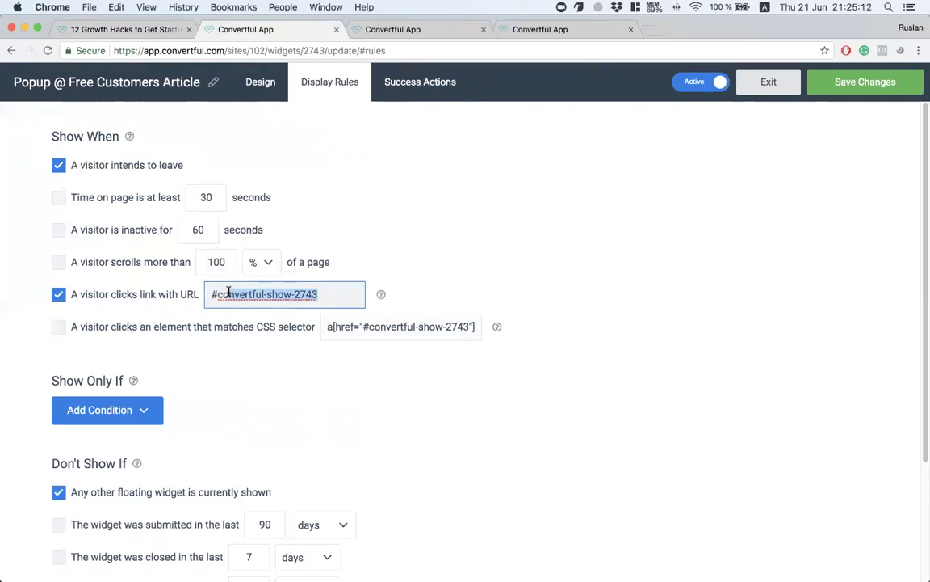
scroll(125, 257, "down", 5)
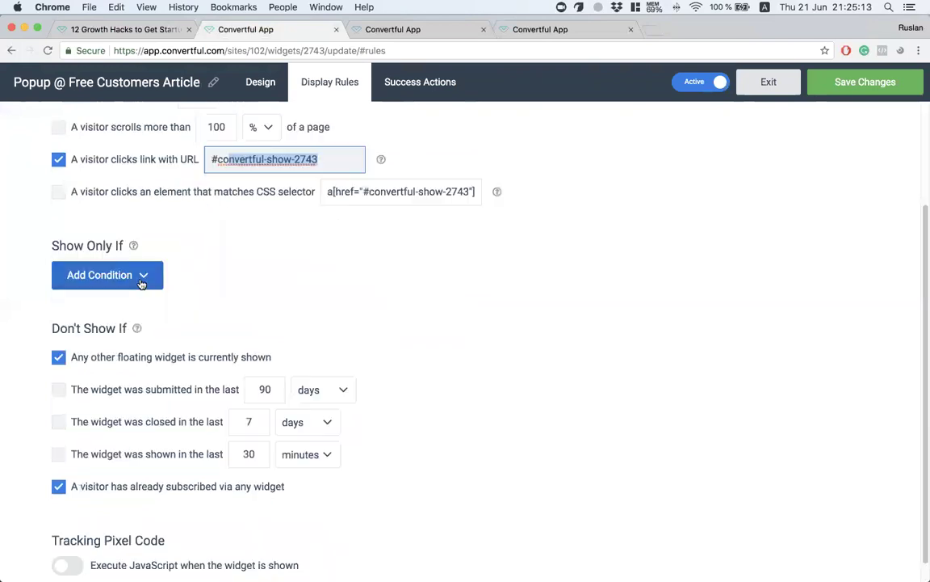
left_click_drag(51, 224, 124, 225)
left_click_drag(51, 306, 139, 306)
mouse_move(141, 305)
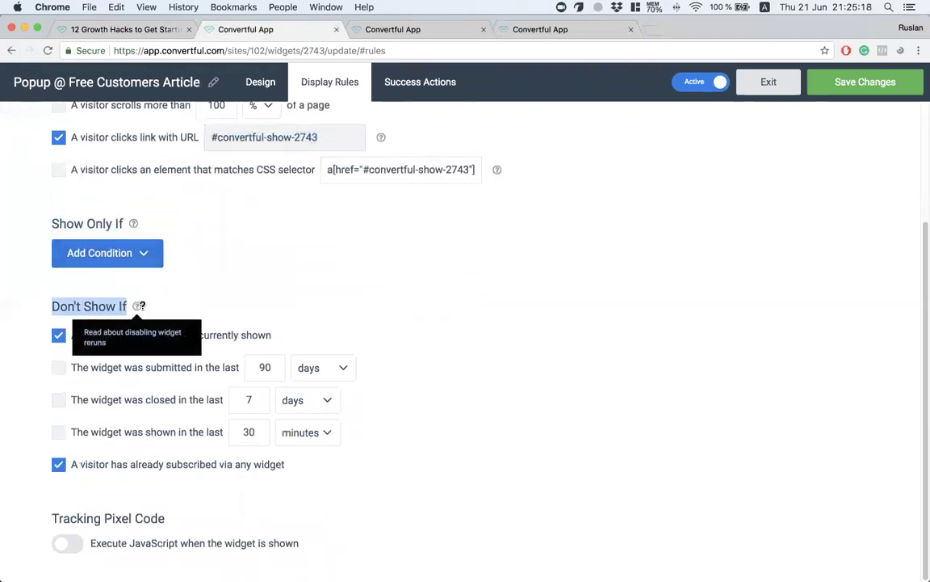
scroll(141, 303, "up", 3)
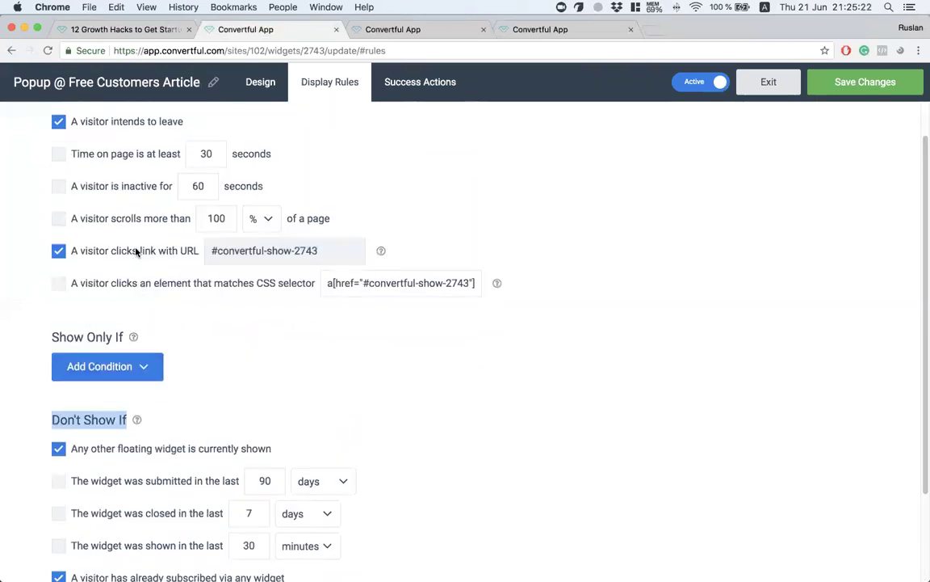
left_click(281, 251)
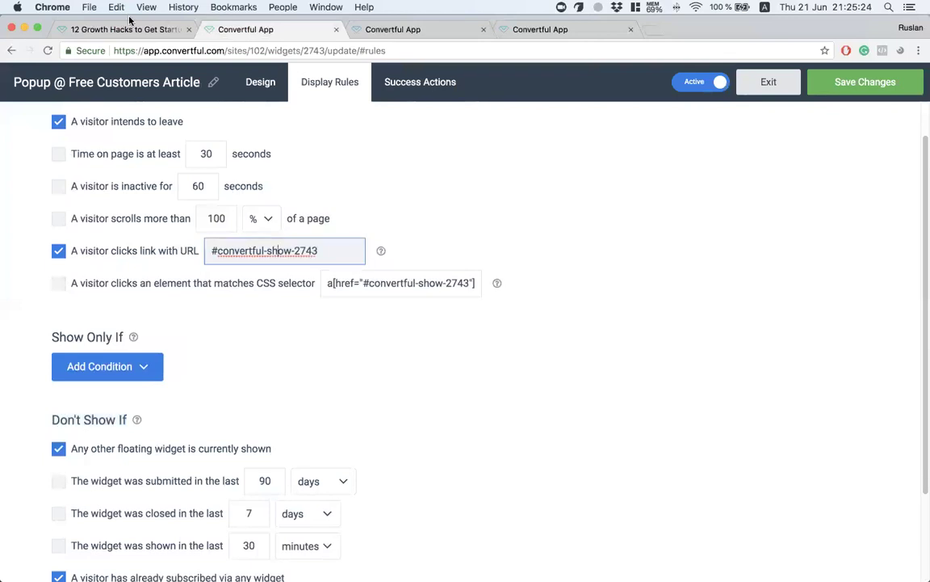
On the article page, dismiss the popup and cookie notice, and test the popup through the "Download your Software Directories Worksheet" link.
left_click(132, 29)
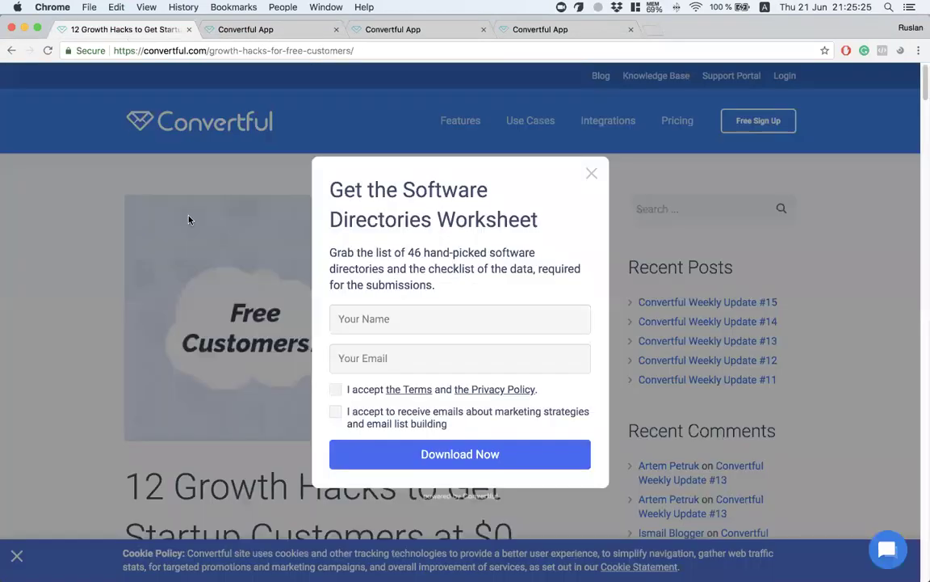
left_click(591, 173)
left_click(17, 555)
scroll(67, 336, "down", 10)
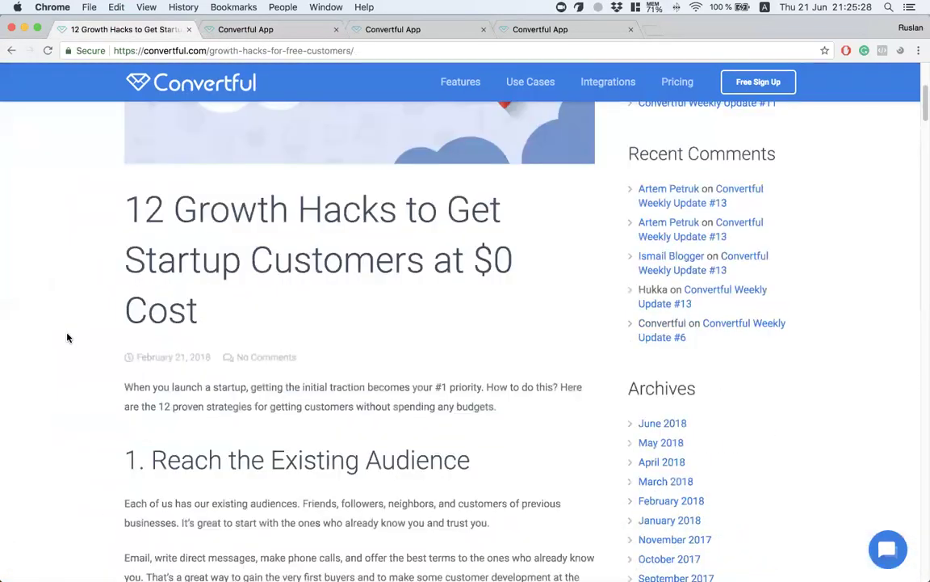
scroll(69, 337, "down", 12)
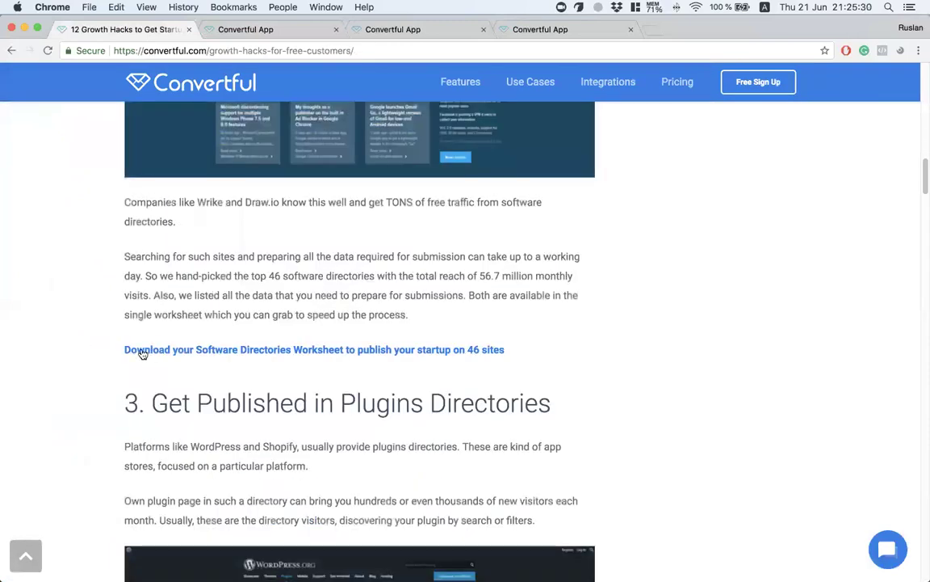
left_click(224, 350)
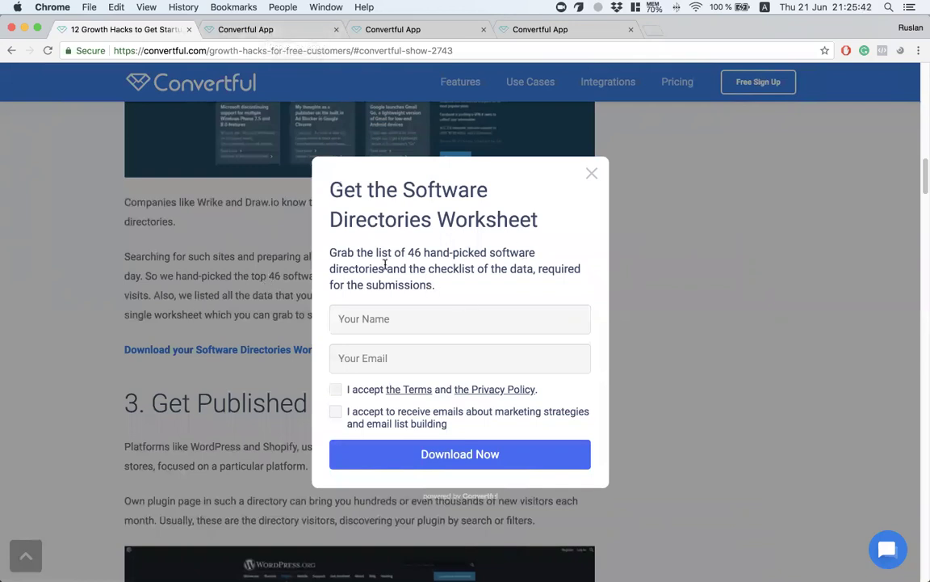
Add a "Current page URL" condition to the popup widget's Show Only If rules.
left_click(262, 29)
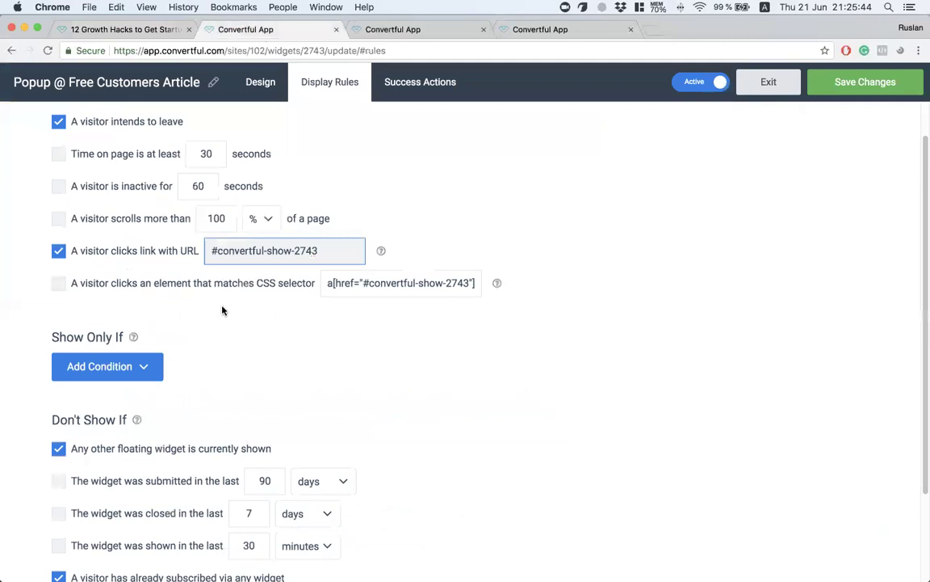
scroll(223, 311, "down", 3)
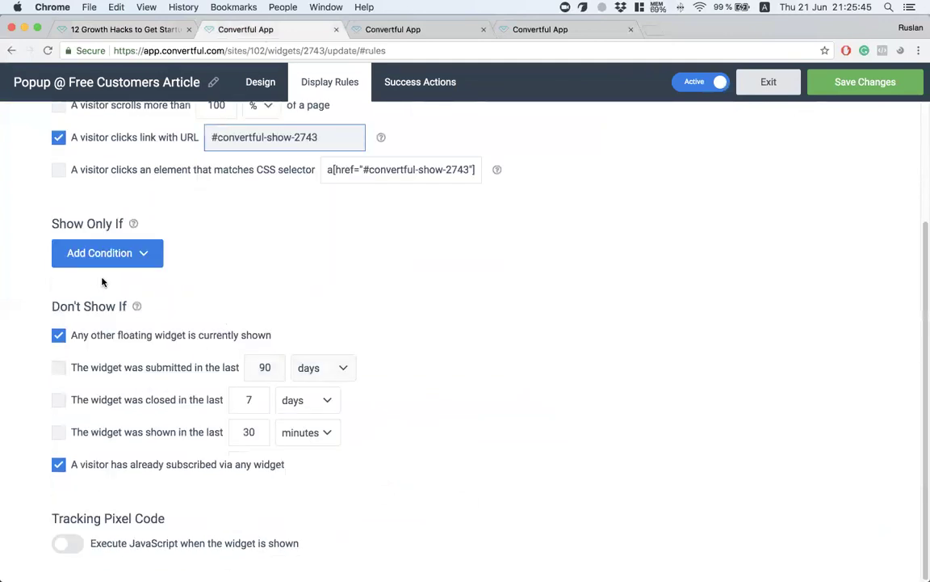
left_click(112, 257)
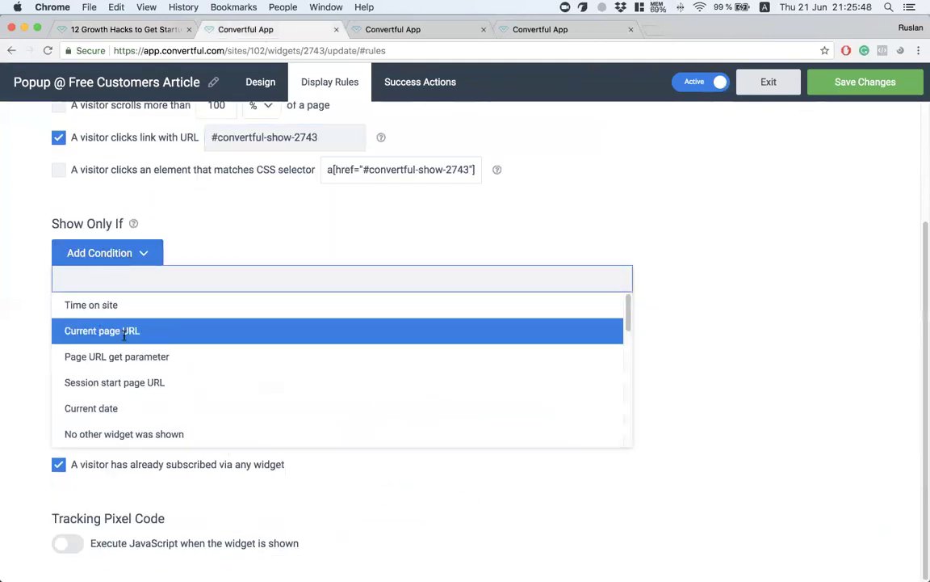
left_click(187, 330)
Enable the popup's Don't Show If rules for recently submitted, closed and shown widgets, and save the changes.
left_click(99, 400)
left_click(100, 432)
left_click(106, 464)
left_click(856, 81)
Dismiss the popup on the article page, try the worksheet download link again, and reload the page.
left_click(81, 29)
left_click(301, 323)
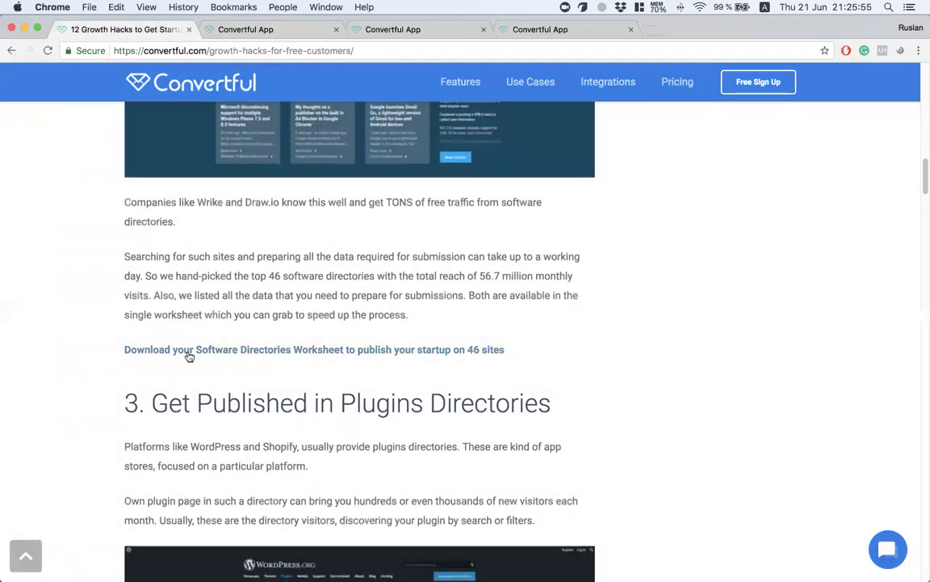
left_click(260, 351)
left_click(47, 50)
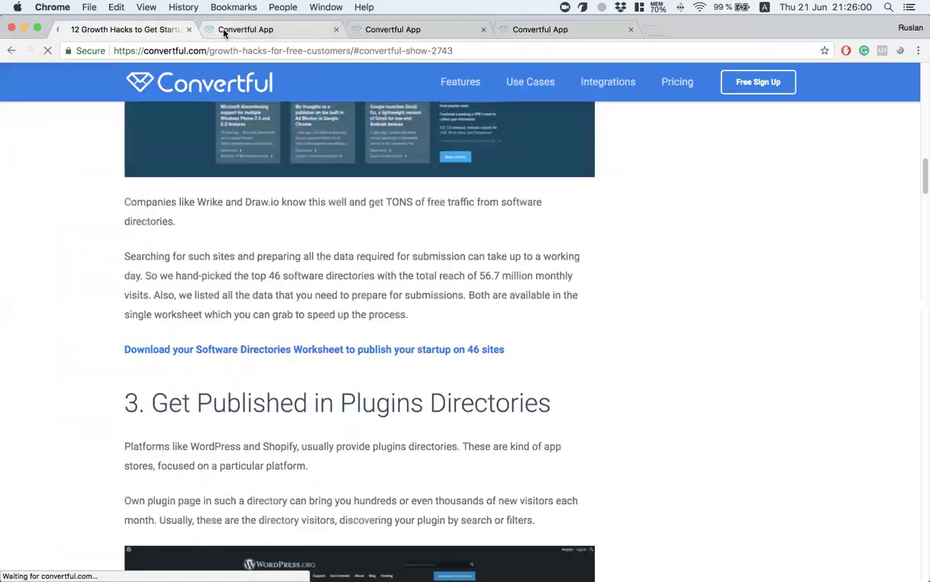
Disable the "A visitor intends to leave" trigger in the popup widget's Show When rules.
left_click(224, 30)
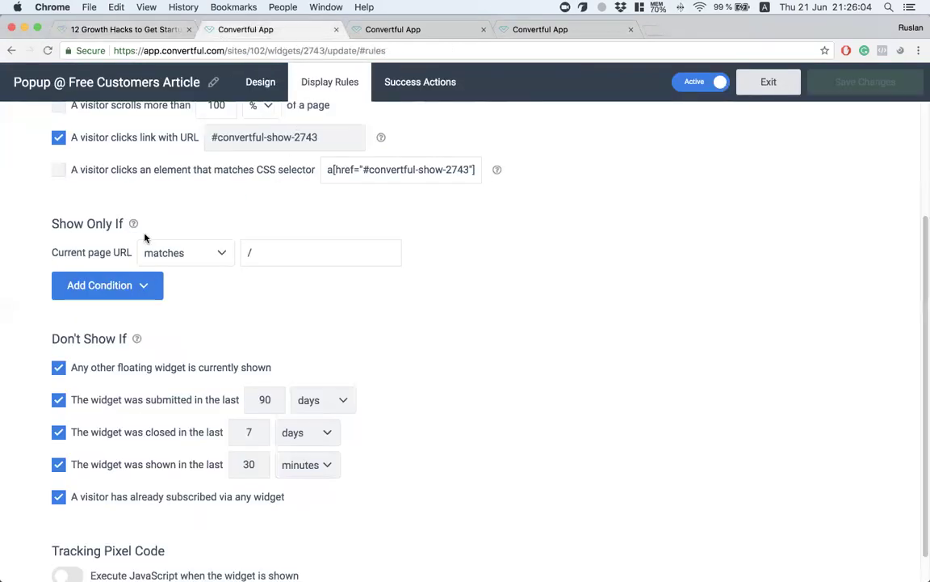
scroll(101, 218, "up", 3)
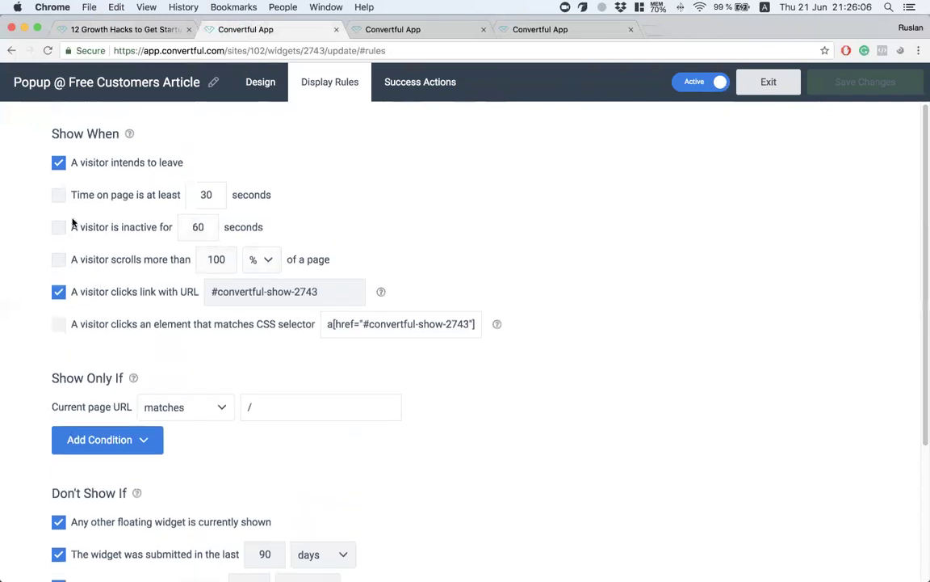
left_click(58, 163)
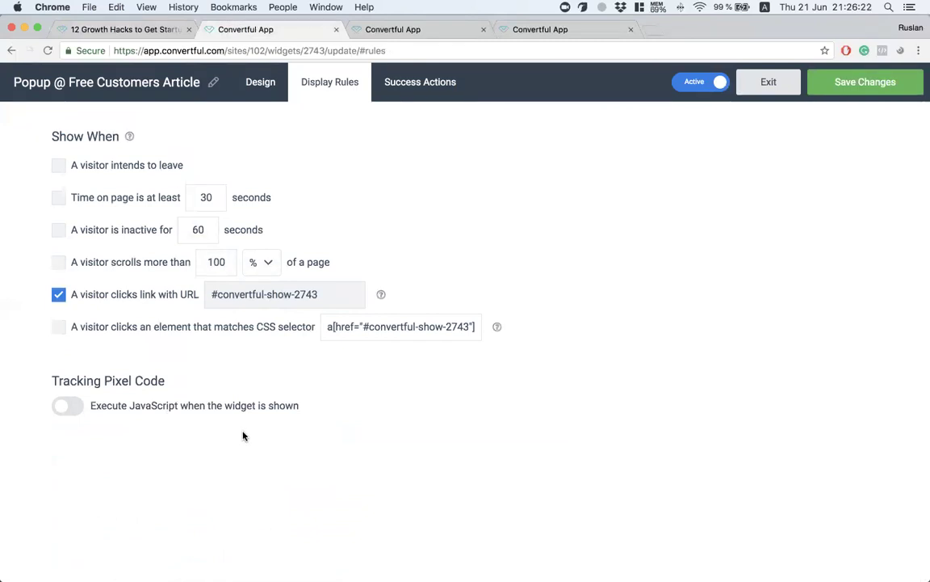
Dismiss the popup on the article page, and highlight the link URL #convertful-show-2743 in the widget's display rules.
left_click(123, 31)
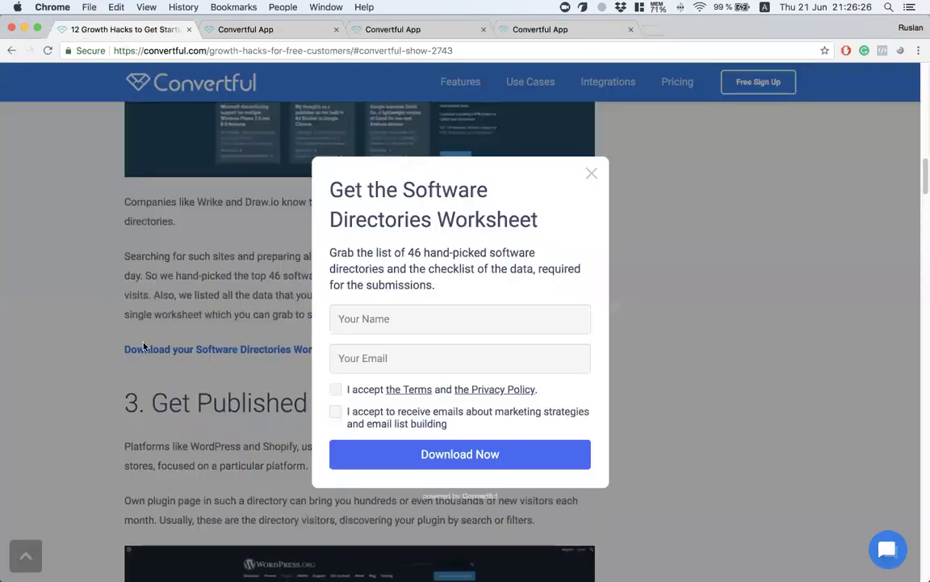
left_click(146, 340)
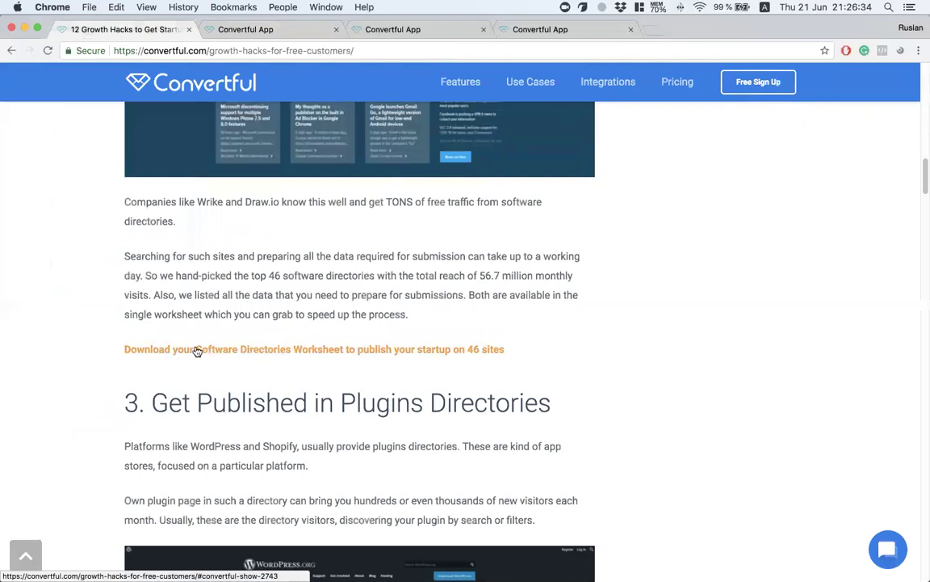
left_click(241, 29)
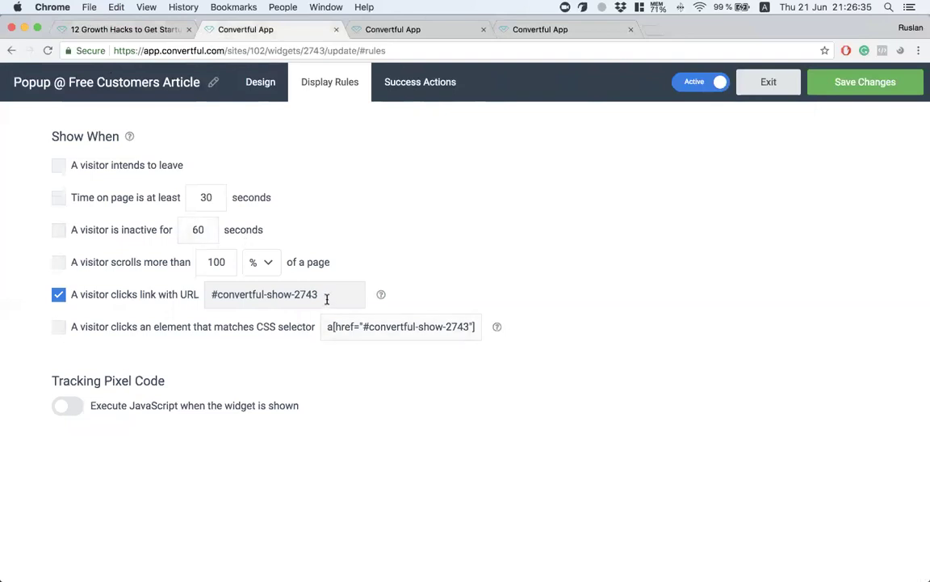
left_click_drag(327, 299, 145, 297)
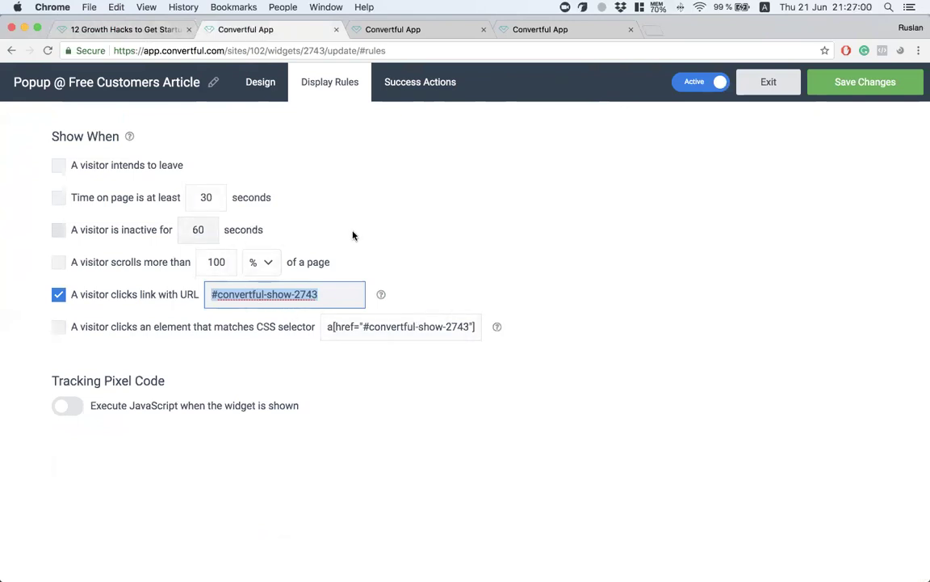
Open the popup through the article's worksheet download link and highlight the #convertful-show-2743 ending of the page address.
left_click(125, 29)
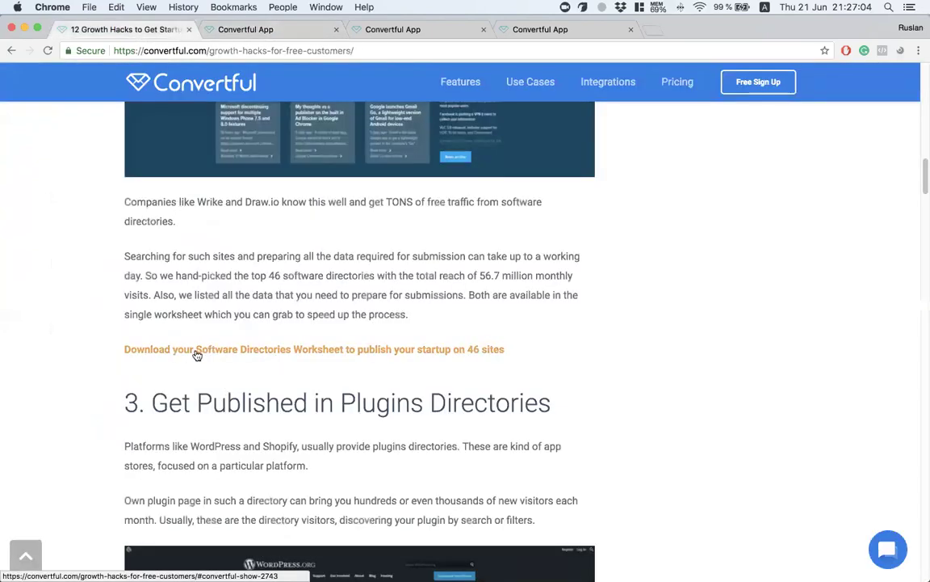
left_click(236, 353)
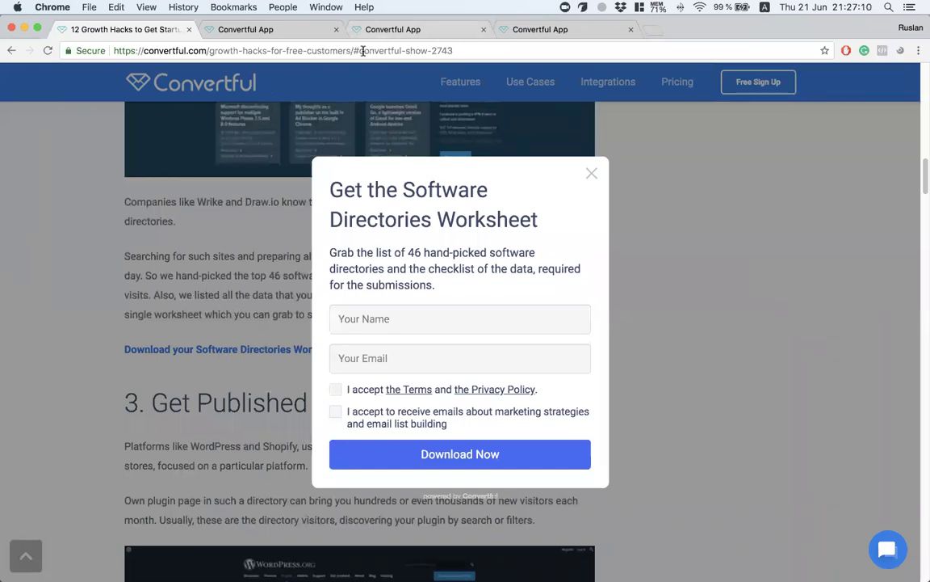
left_click_drag(353, 50, 458, 50)
left_click(455, 50)
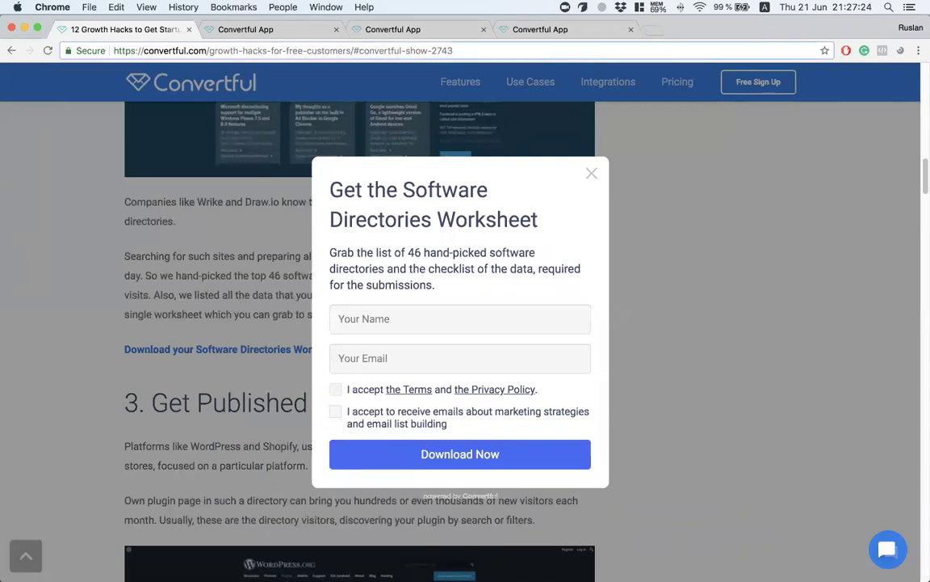
Copy the full article address ending in #convertful-show-2743 and load it in a new browser tab.
left_click_drag(455, 50, 86, 42)
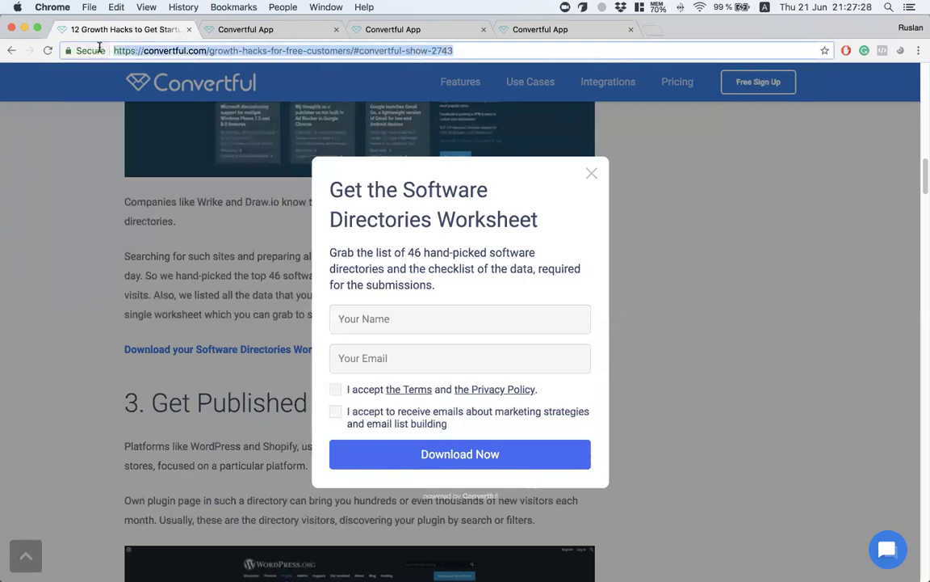
type("c")
key("Escape")
type("c")
key("Escape")
right_click(149, 49)
left_click(169, 67)
left_click(654, 29)
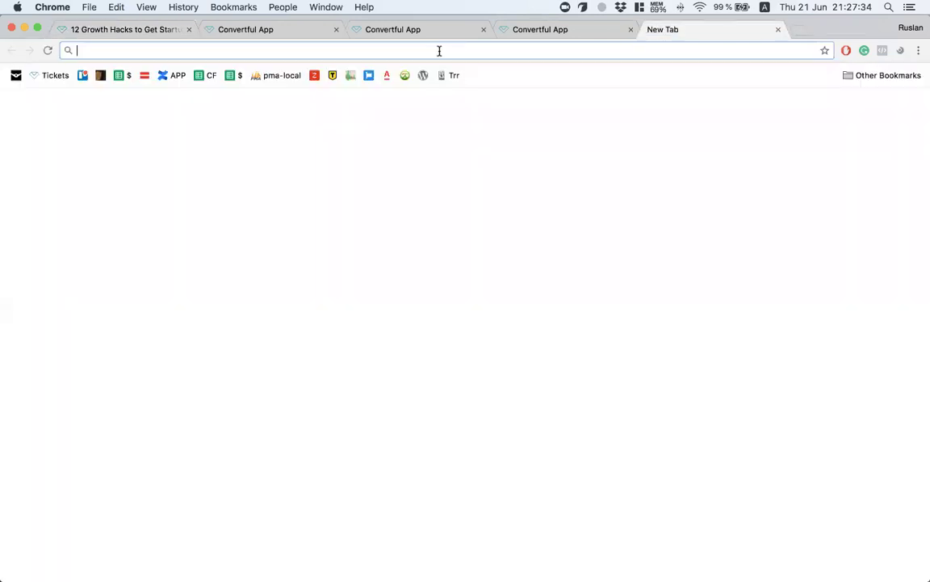
right_click(439, 53)
left_click(465, 82)
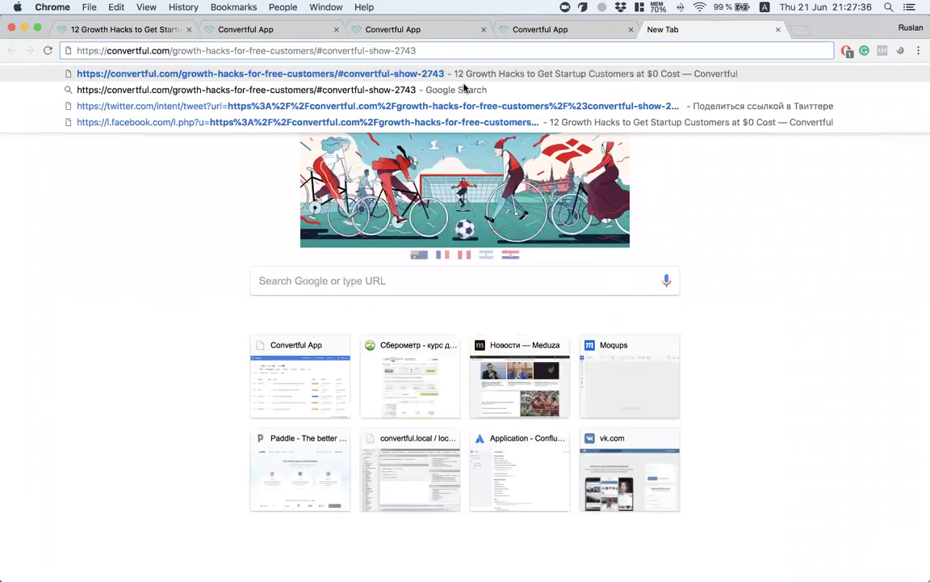
key("Return")
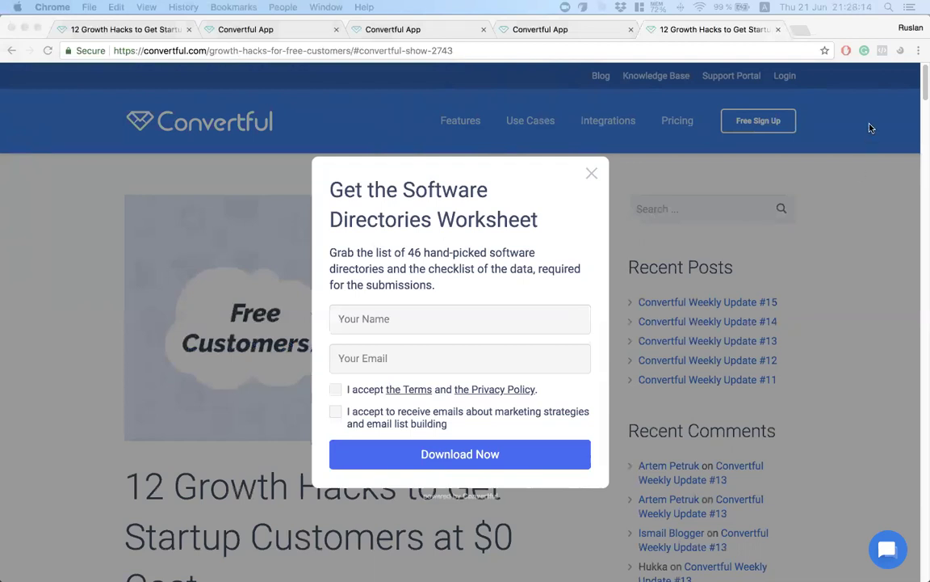
Close the duplicate article tab and dismiss the popup on the original article page.
key("super+w")
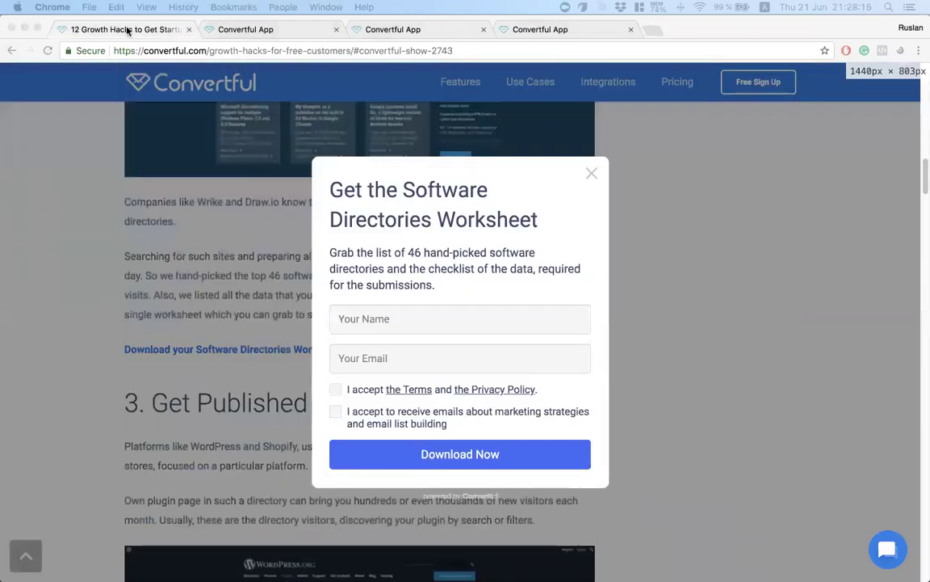
left_click(153, 282)
left_click(162, 266)
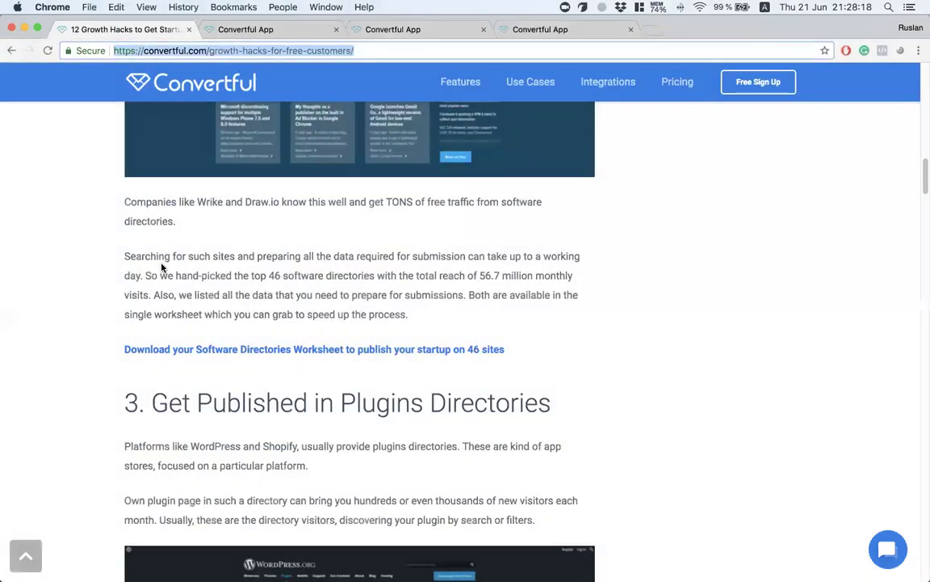
Enable JavaScript execution when the popup widget is shown, and view the Conversion Pixel Code section of its success actions.
left_click(246, 29)
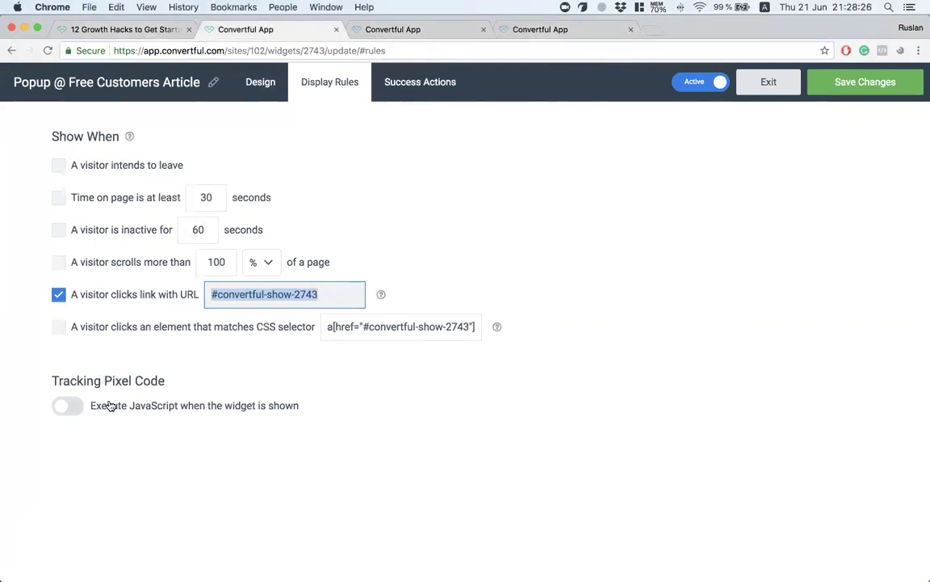
left_click(68, 405)
scroll(150, 453, "down", 1)
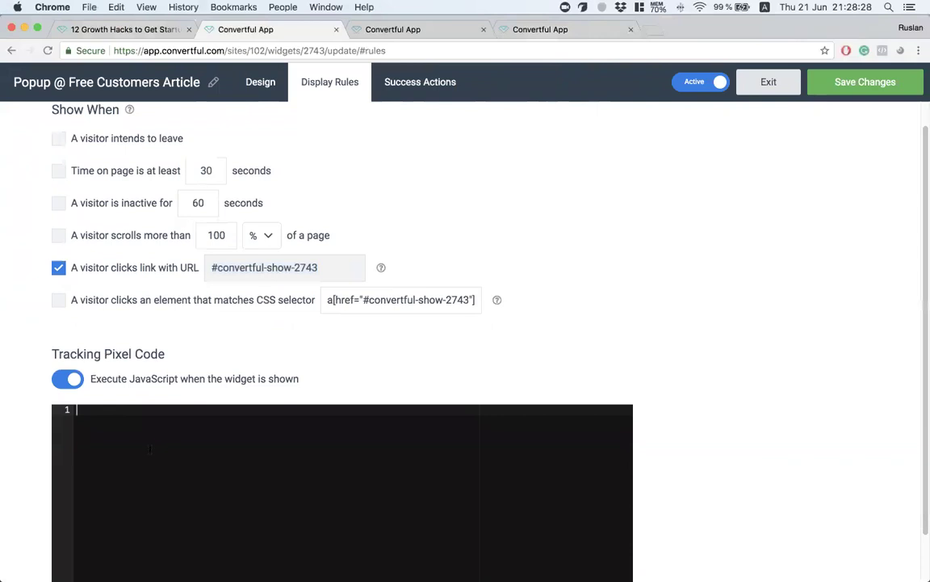
scroll(135, 436, "down", 2)
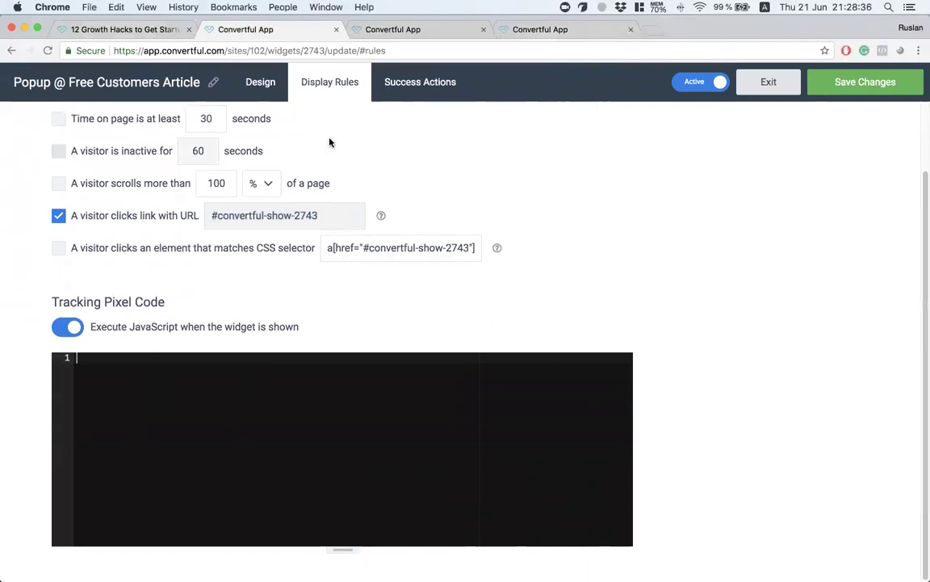
left_click(411, 84)
scroll(201, 254, "down", 5)
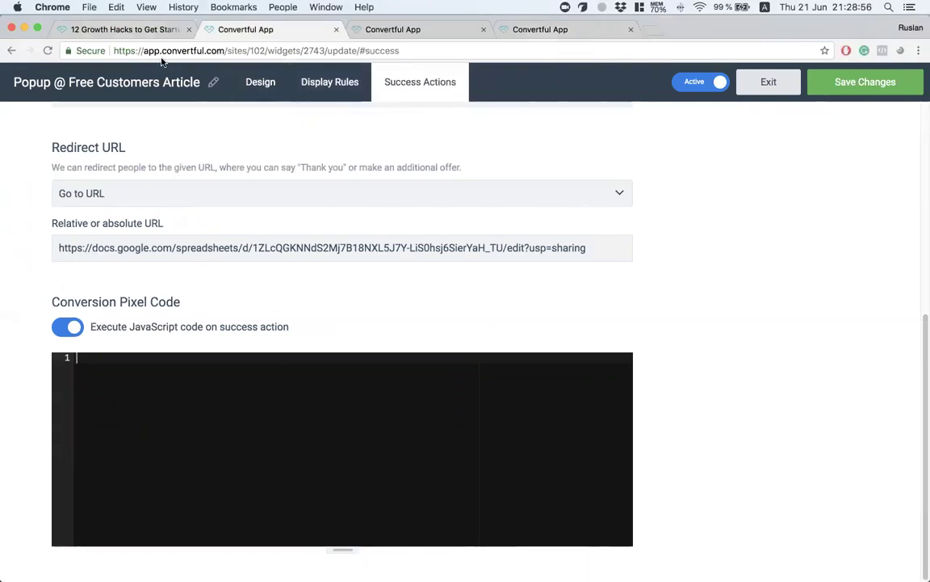
Bring up the popup on the article page again with the "Download your Software Directories Worksheet" link.
left_click(149, 32)
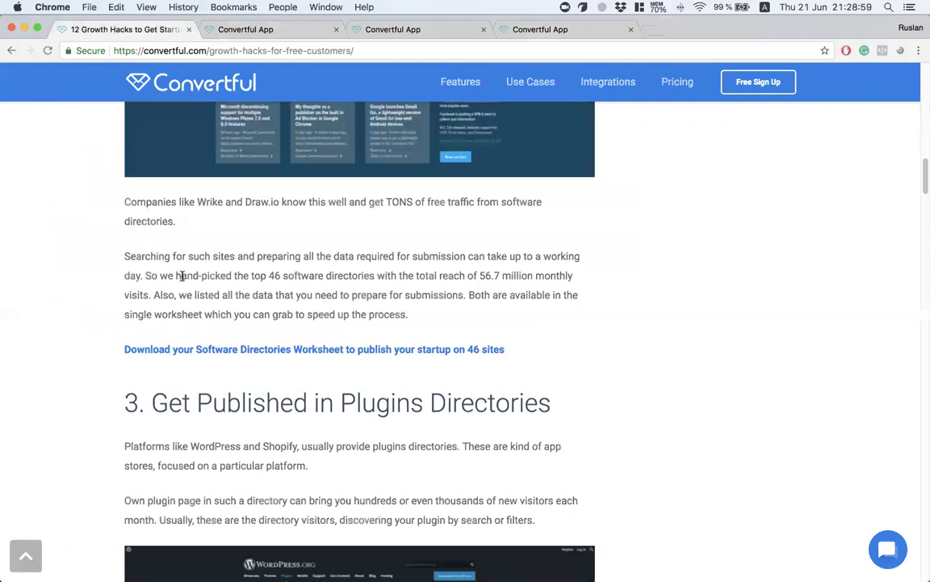
left_click(213, 351)
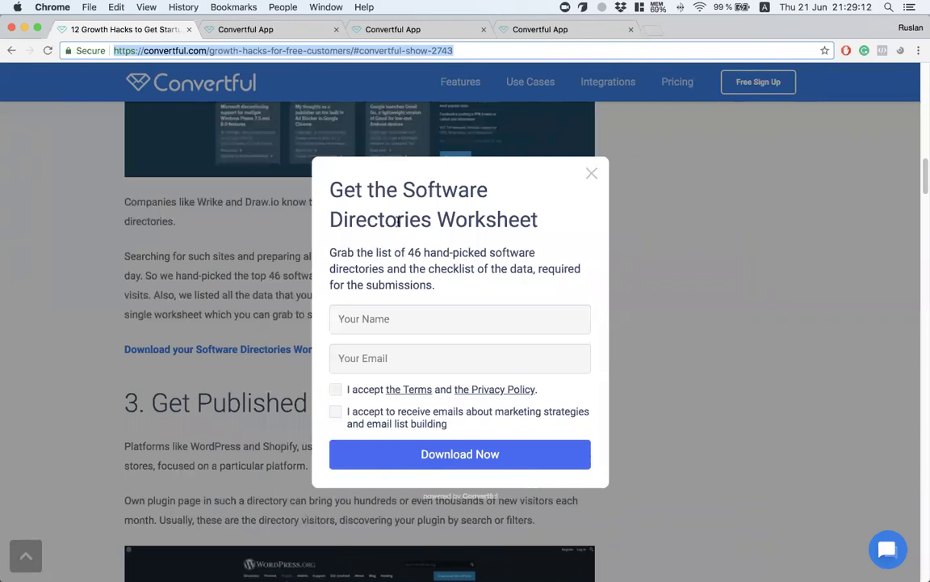
left_click(395, 212)
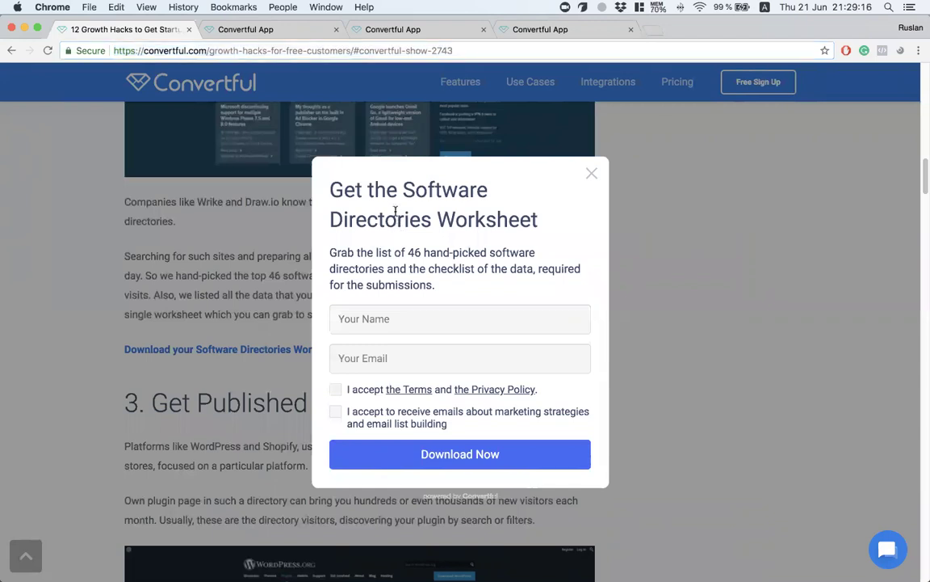
Add a Share Buttons element below the Download Now button in the popup widget's Offer design.
left_click(293, 34)
left_click(395, 32)
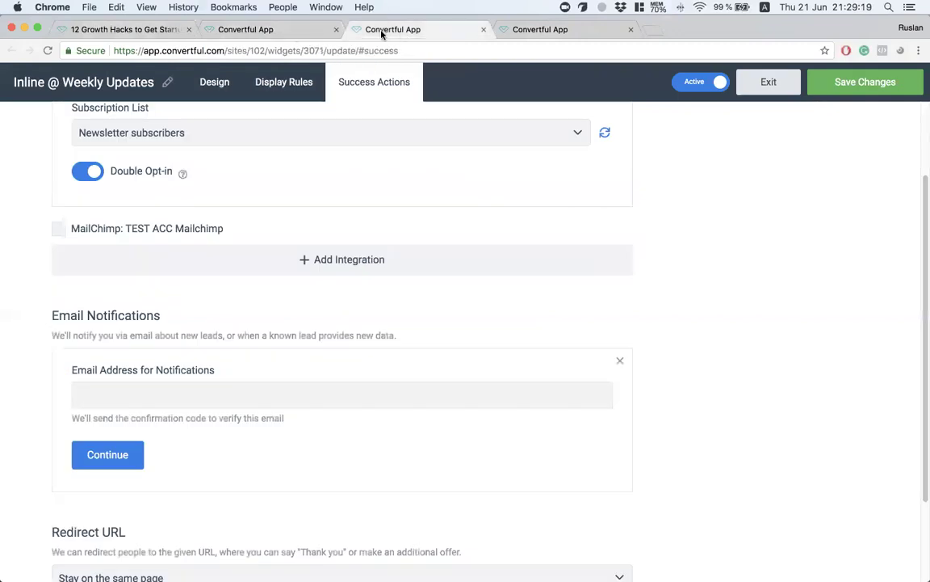
left_click(275, 31)
scroll(174, 243, "up", 5)
left_click(261, 84)
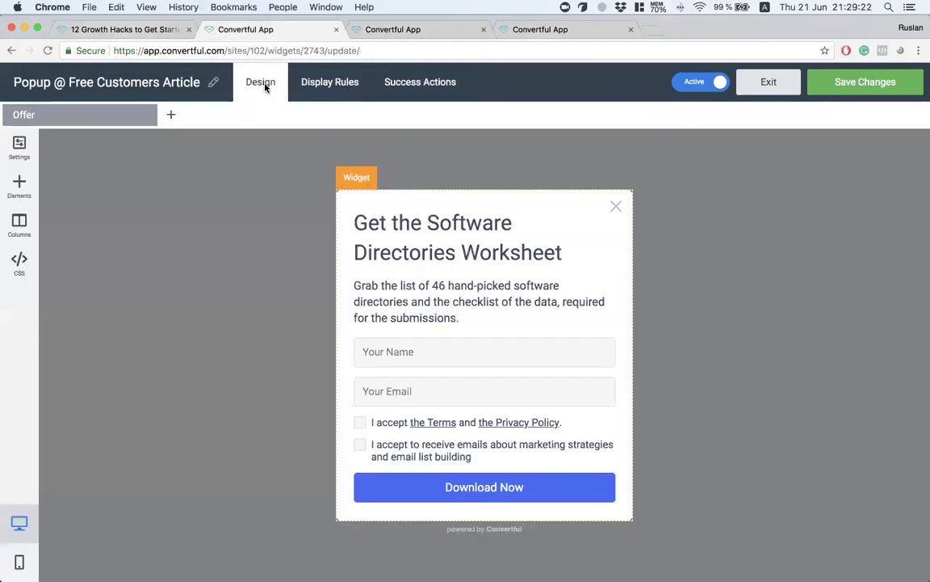
left_click(19, 186)
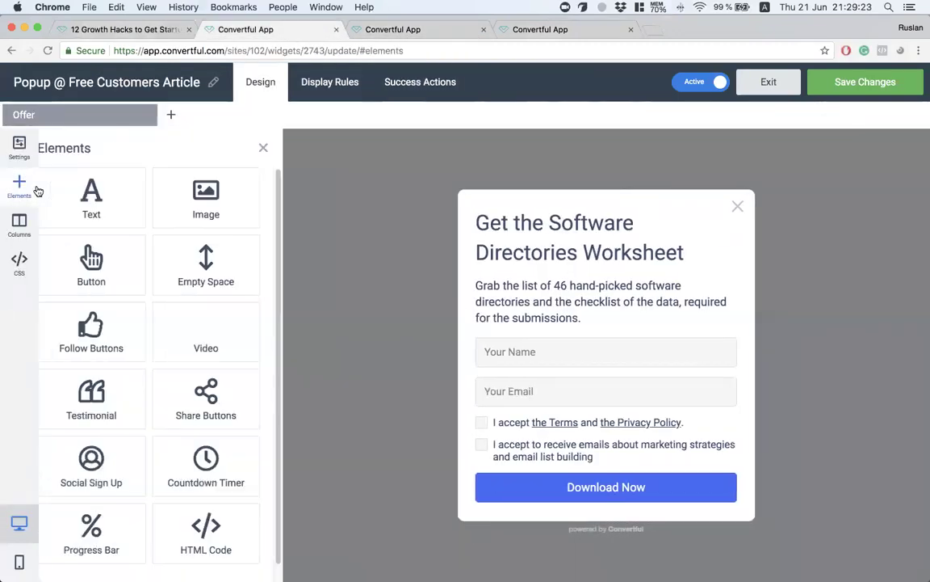
left_click_drag(236, 398, 589, 537)
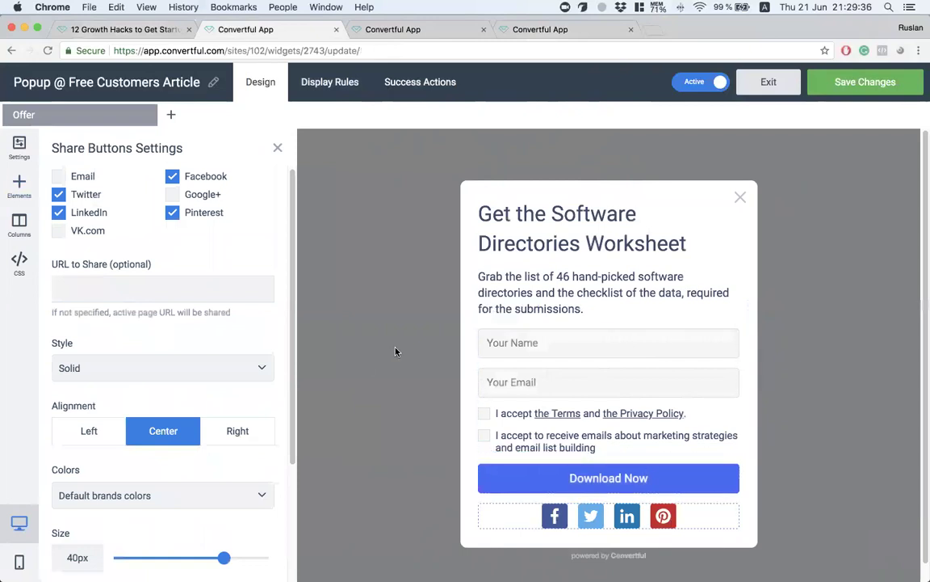
Add a Thank You screen to the popup widget, return to the Offer screen, and save the changes.
left_click(170, 115)
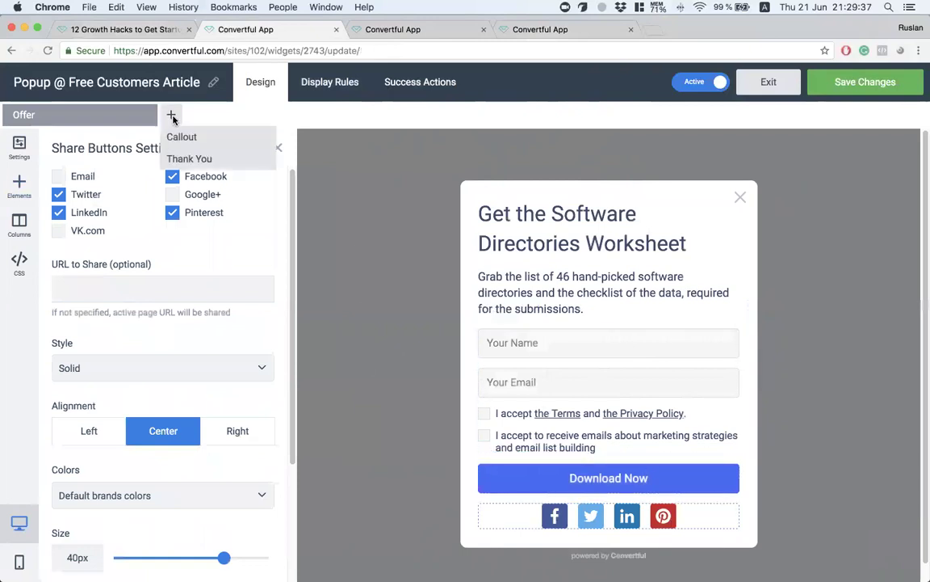
left_click(186, 159)
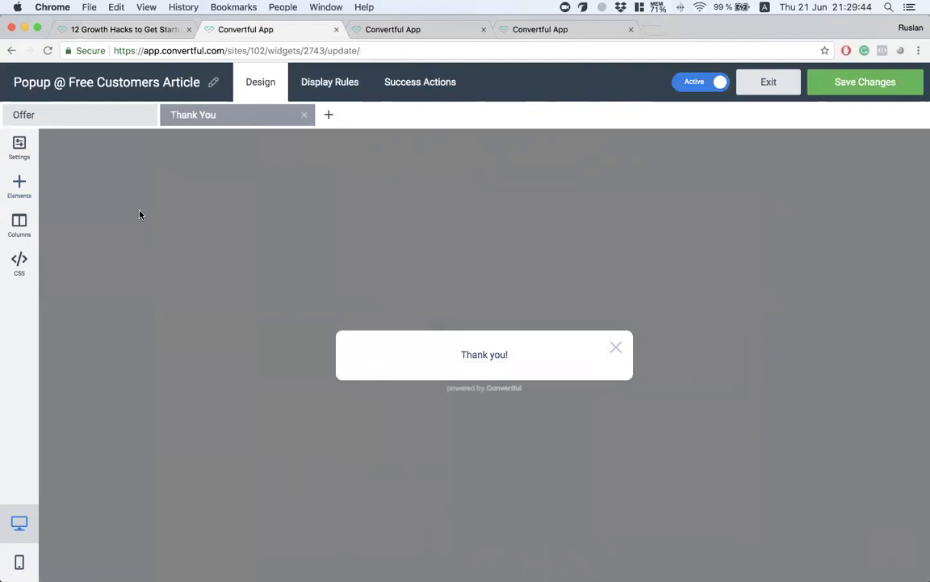
left_click(80, 118)
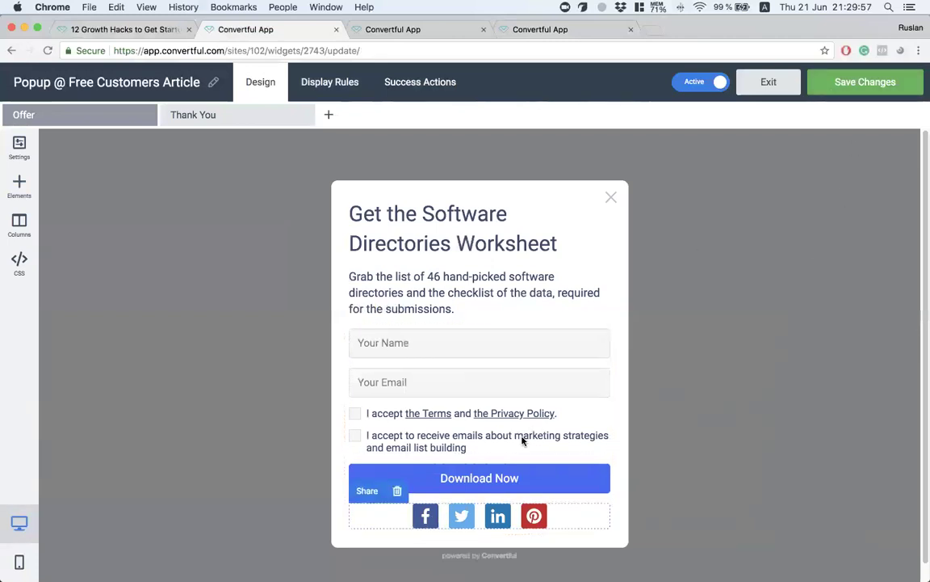
left_click(860, 82)
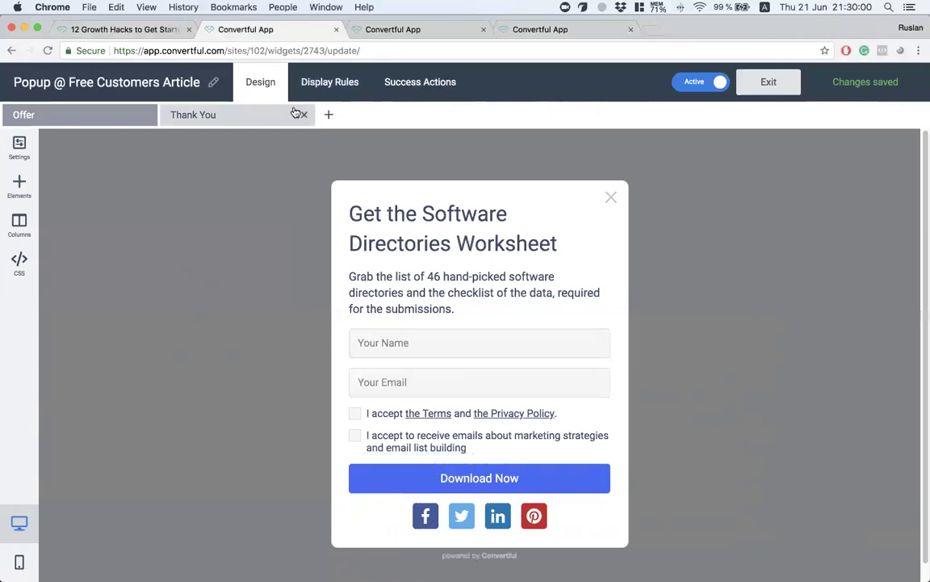
Reload the article page to check the popup's share buttons, and highlight #convertful-show-2743 in the page address.
left_click(94, 30)
left_click(48, 50)
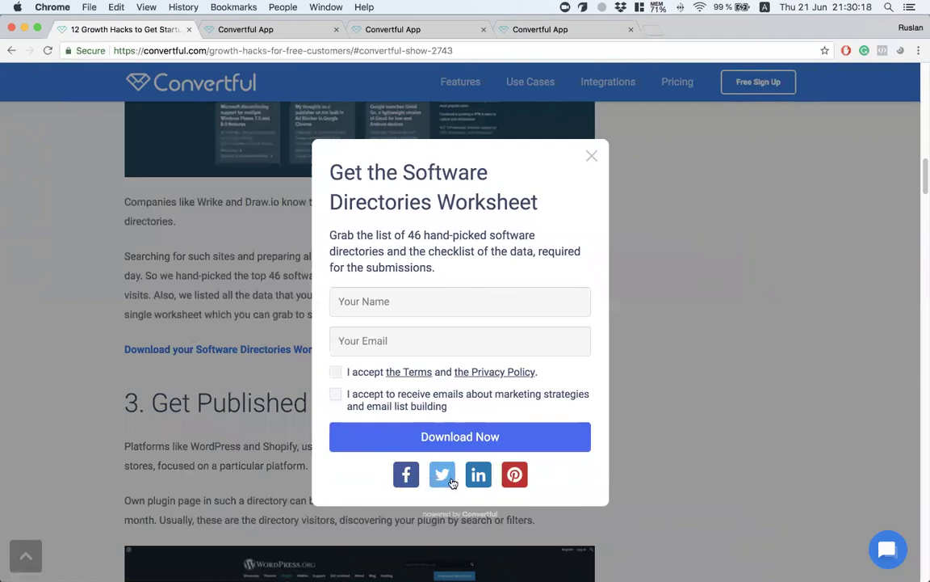
left_click_drag(455, 51, 88, 47)
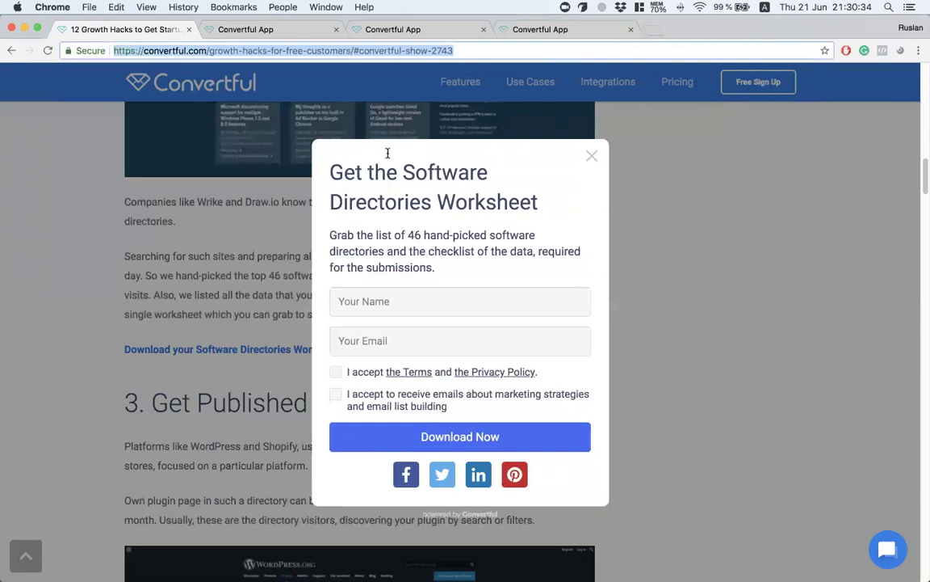
left_click(353, 51)
left_click_drag(353, 51, 466, 50)
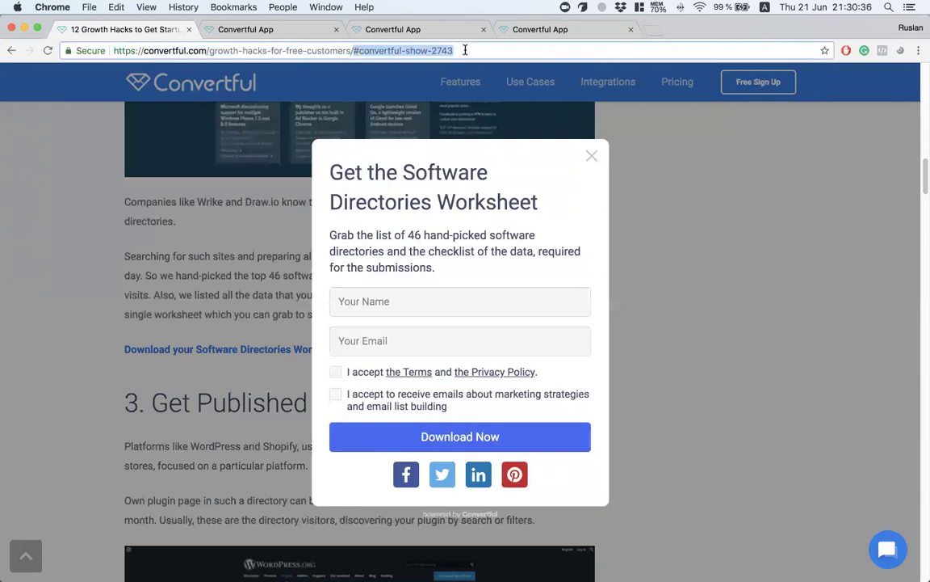